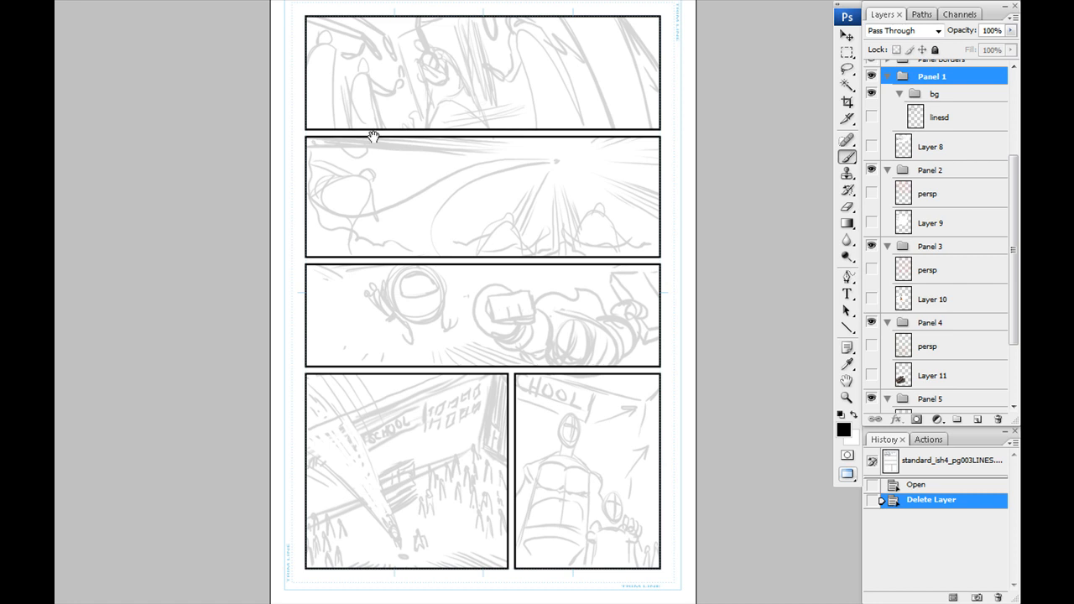
# - Examine the rough panel layouts across the whole comic page, from the title header to the bottom row
pyautogui.scroll(3, 357, 160)
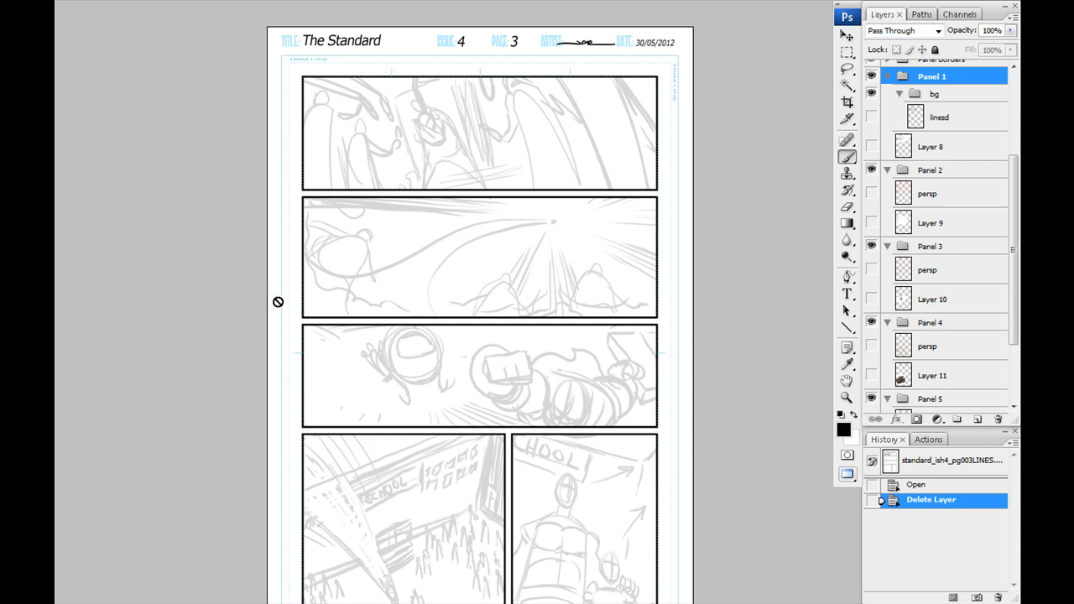
pyautogui.scroll(-2, 329, 302)
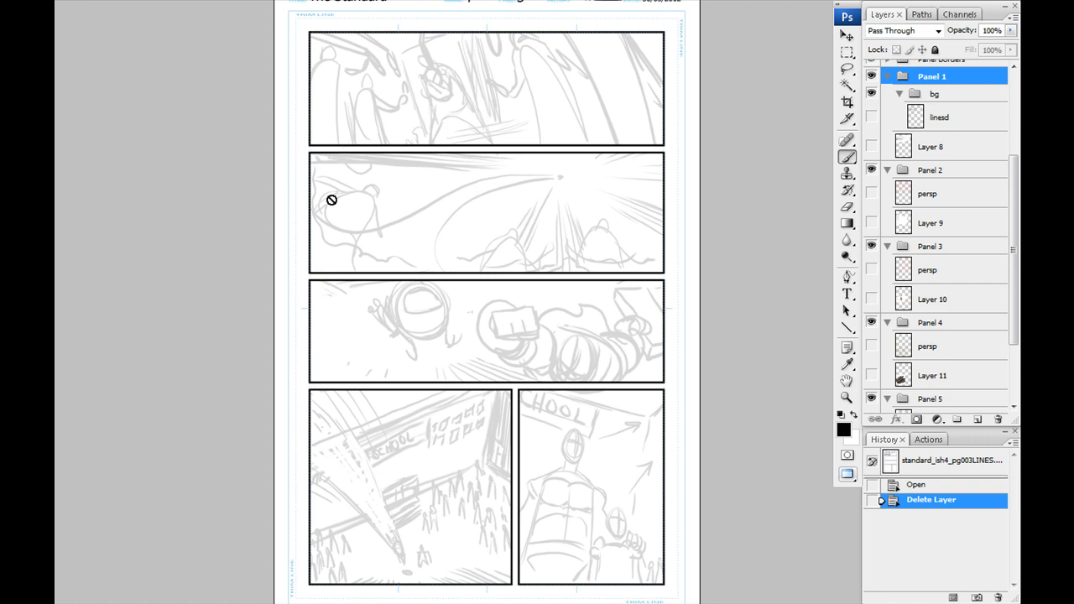
pyautogui.scroll(1, 332, 195)
pyautogui.scroll(-1, 329, 193)
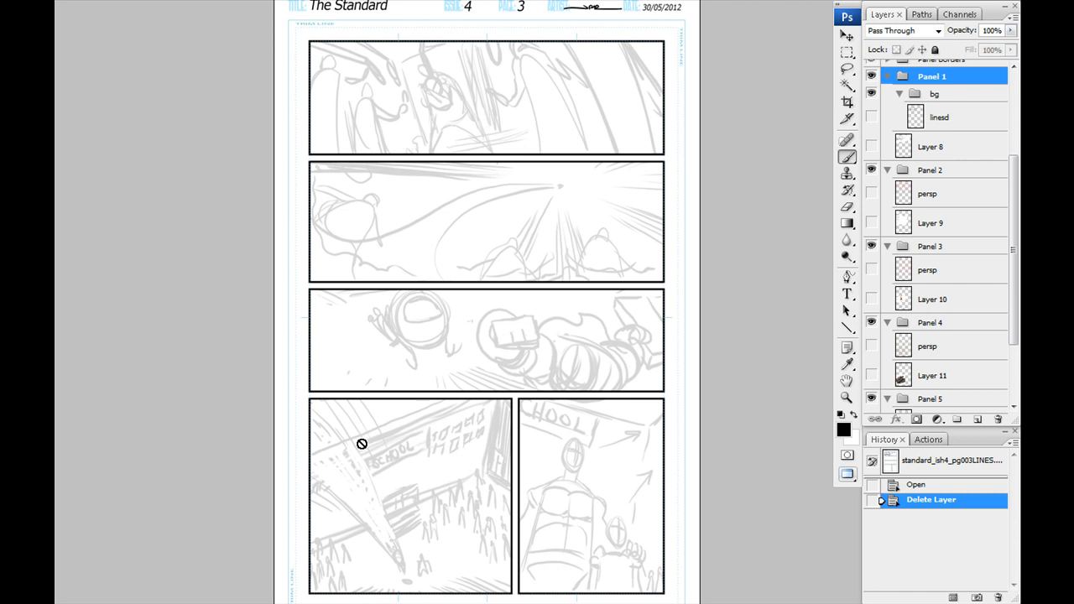
pyautogui.moveTo(364, 263); pyautogui.dragTo(368, 256)
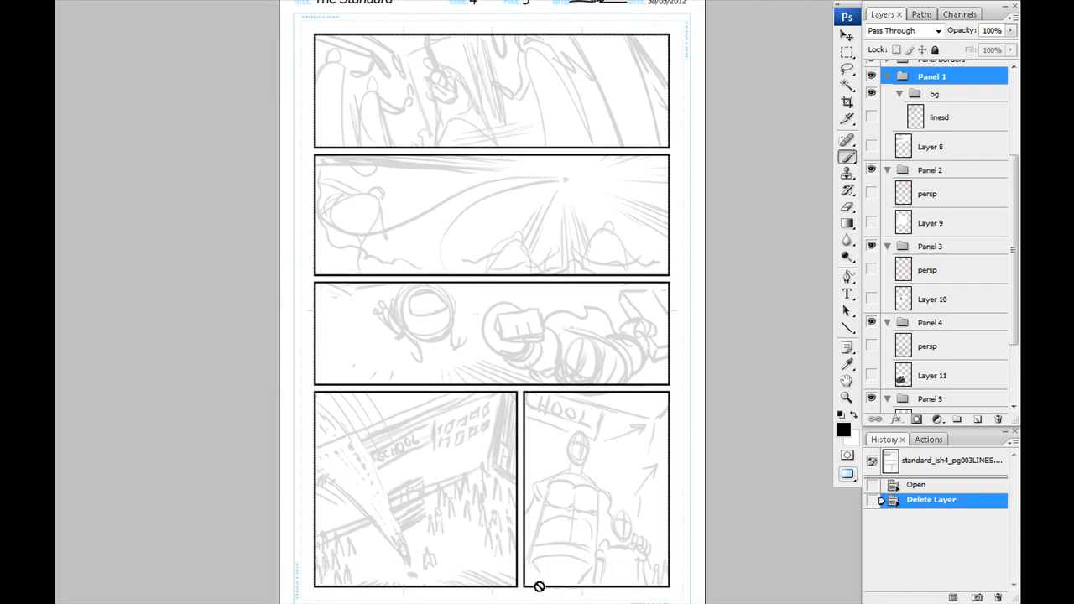
pyautogui.moveTo(428, 178); pyautogui.dragTo(427, 165)
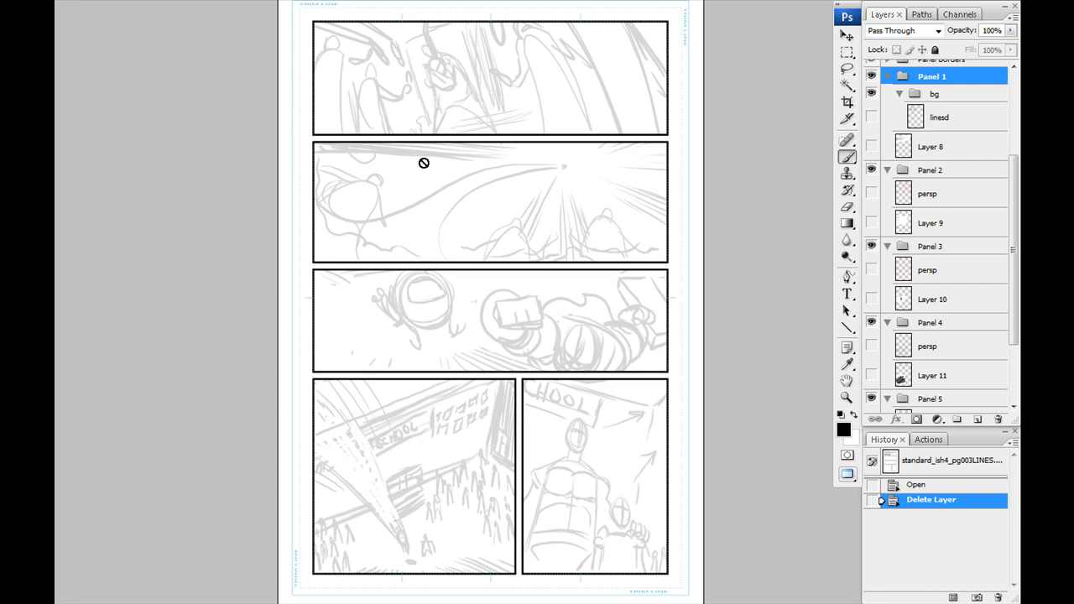
pyautogui.moveTo(393, 144); pyautogui.dragTo(399, 192)
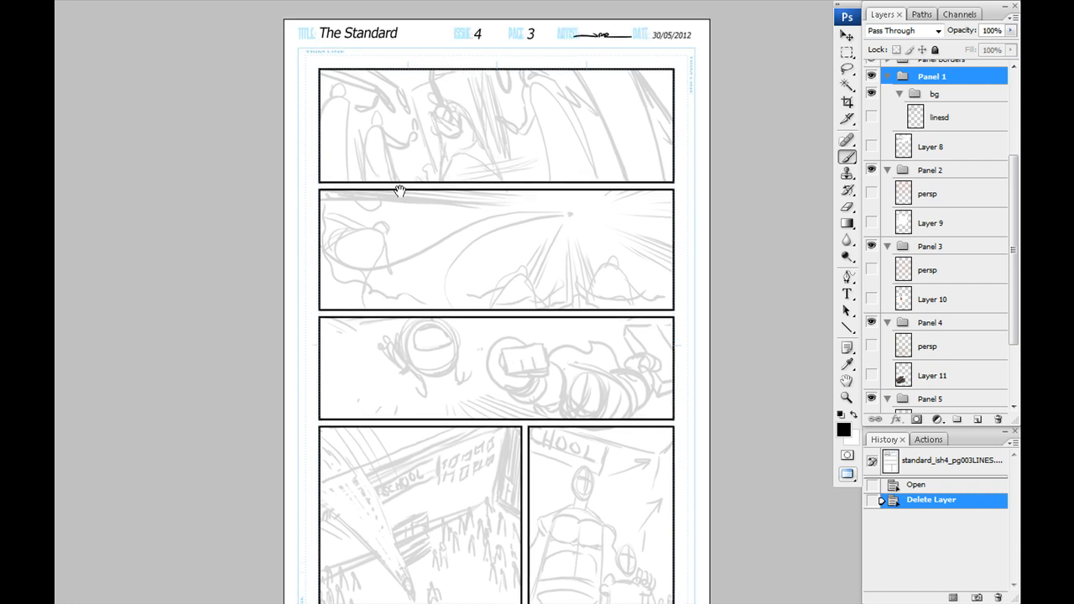
# - Examine the page's panel sketches at a closer zoom, from the top panel to the bottom row and back
pyautogui.hotkey('ctrl', '+')
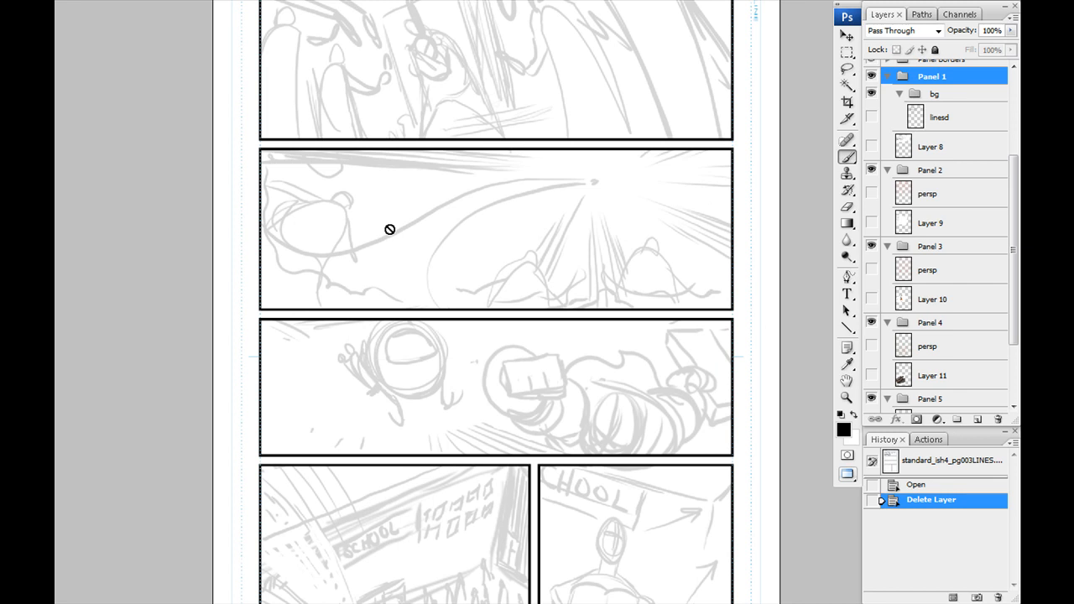
pyautogui.scroll(3, 420, 206)
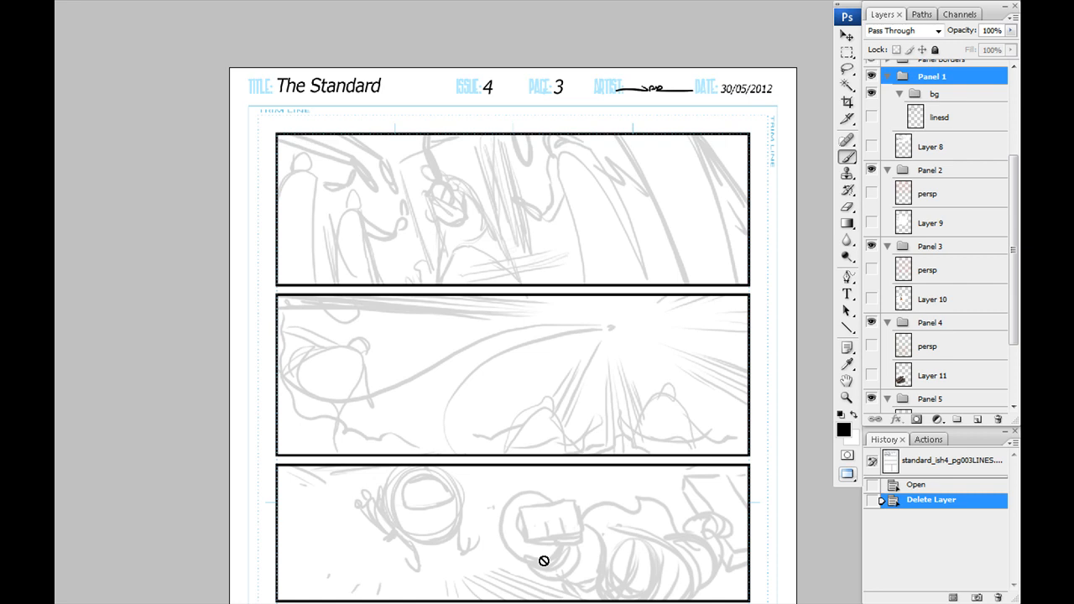
pyautogui.scroll(-2, 417, 159)
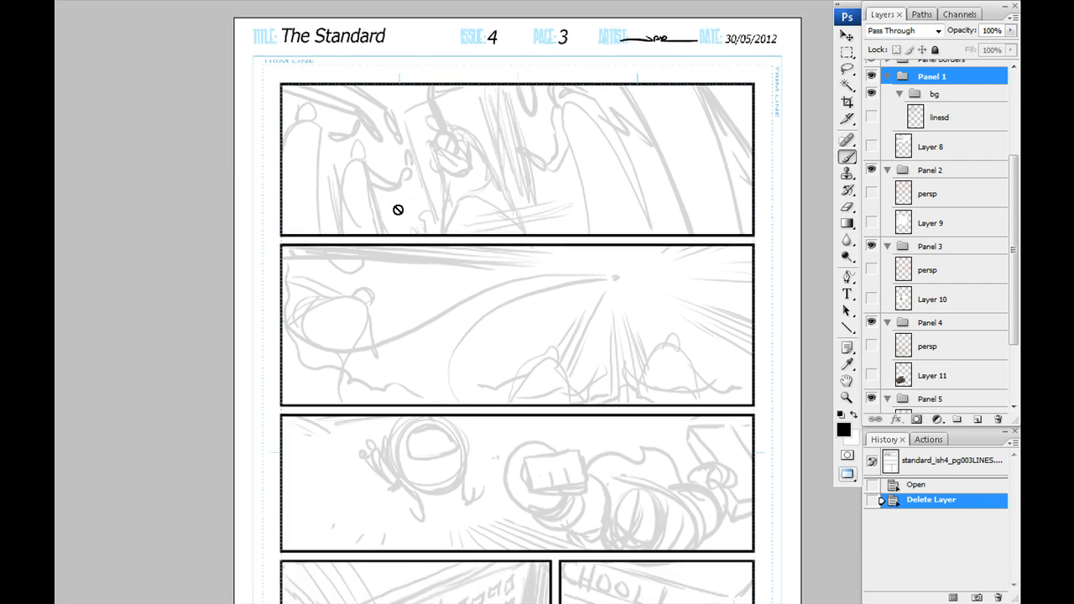
pyautogui.scroll(4, 444, 223)
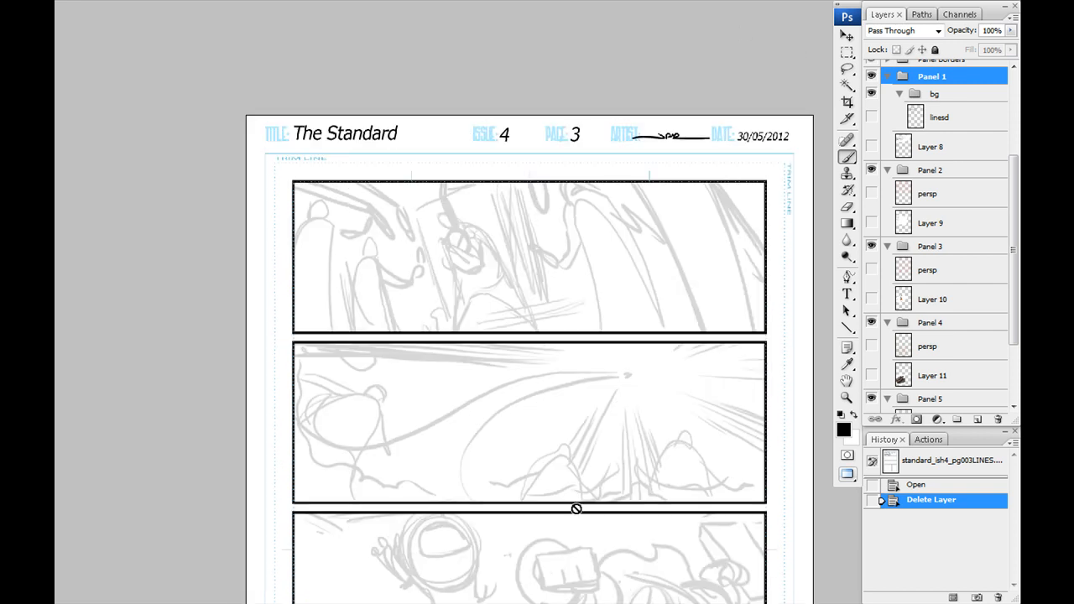
pyautogui.moveTo(420, 468); pyautogui.dragTo(437, 243)
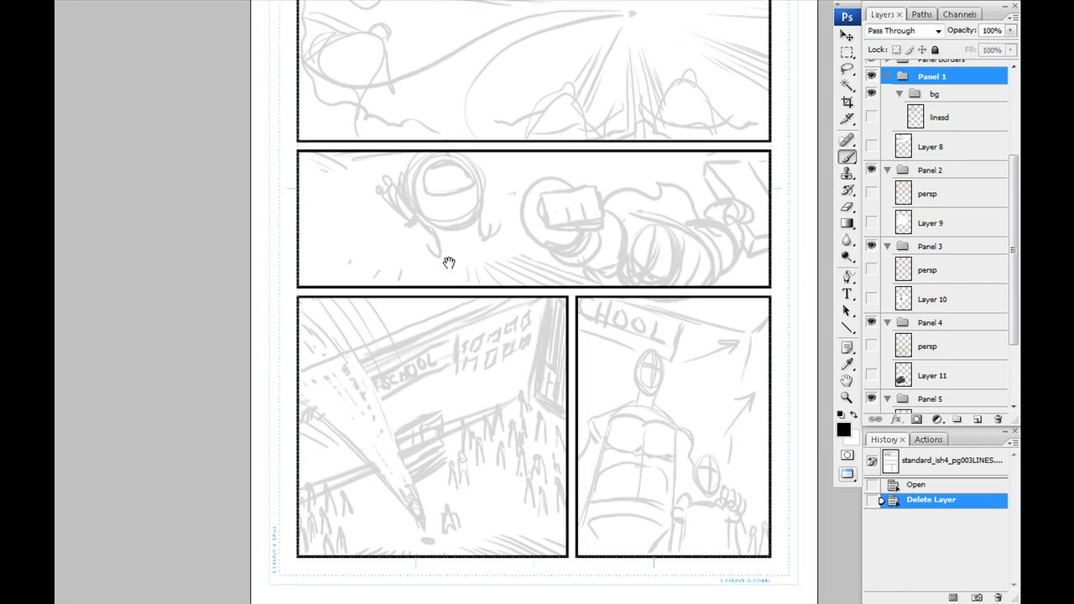
pyautogui.moveTo(447, 285); pyautogui.dragTo(430, 483)
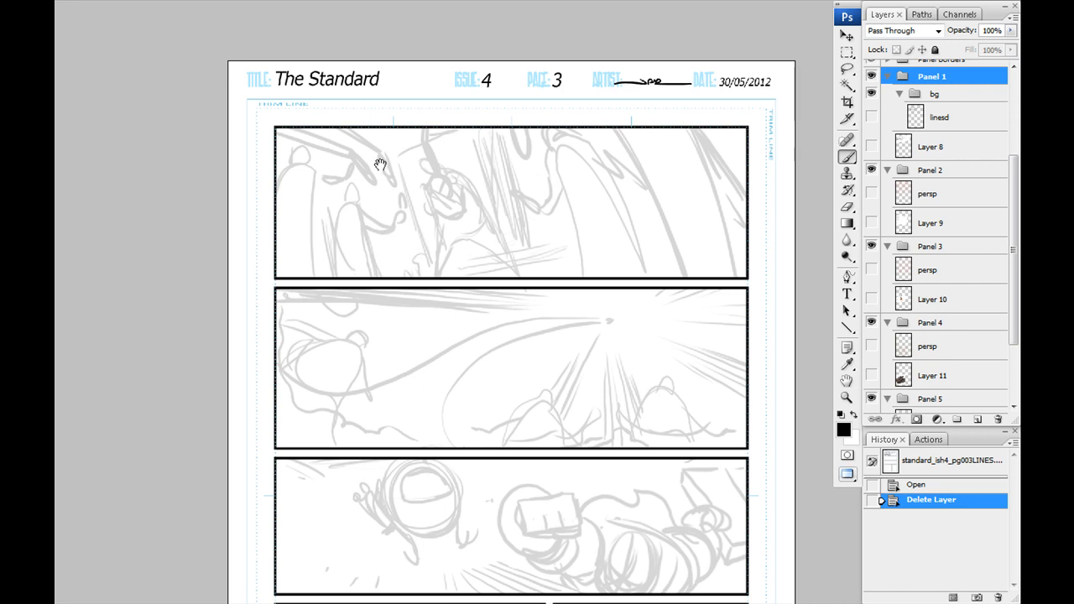
pyautogui.hotkey('ctrl', '+')
pyautogui.scroll(2, 461, 355)
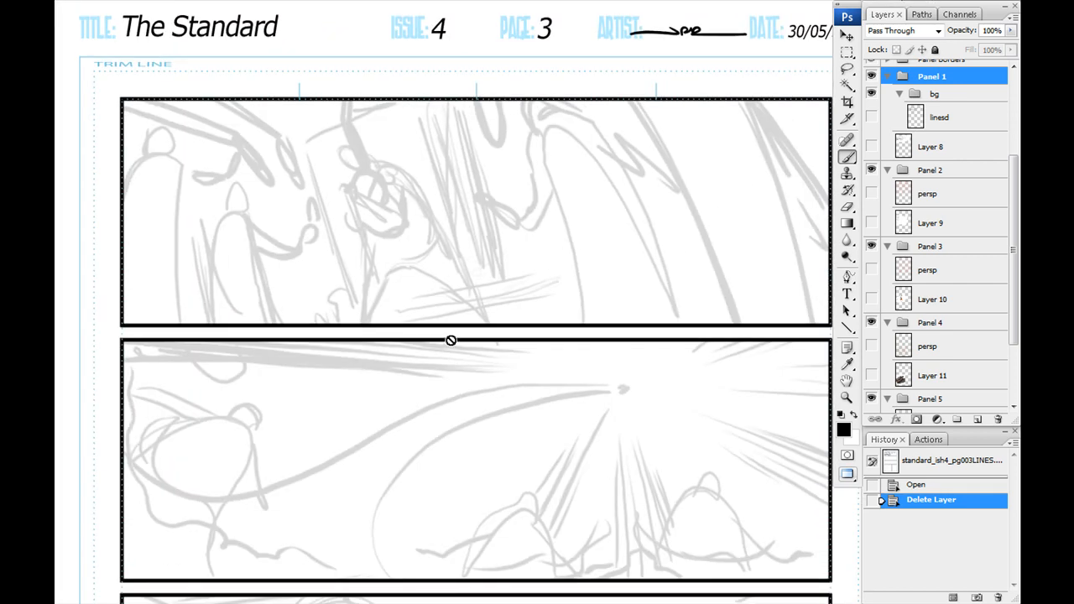
# - Hide the palettes to examine each panel's rough sketch up close down to the school scenes, and restore the palettes
pyautogui.press('Tab')
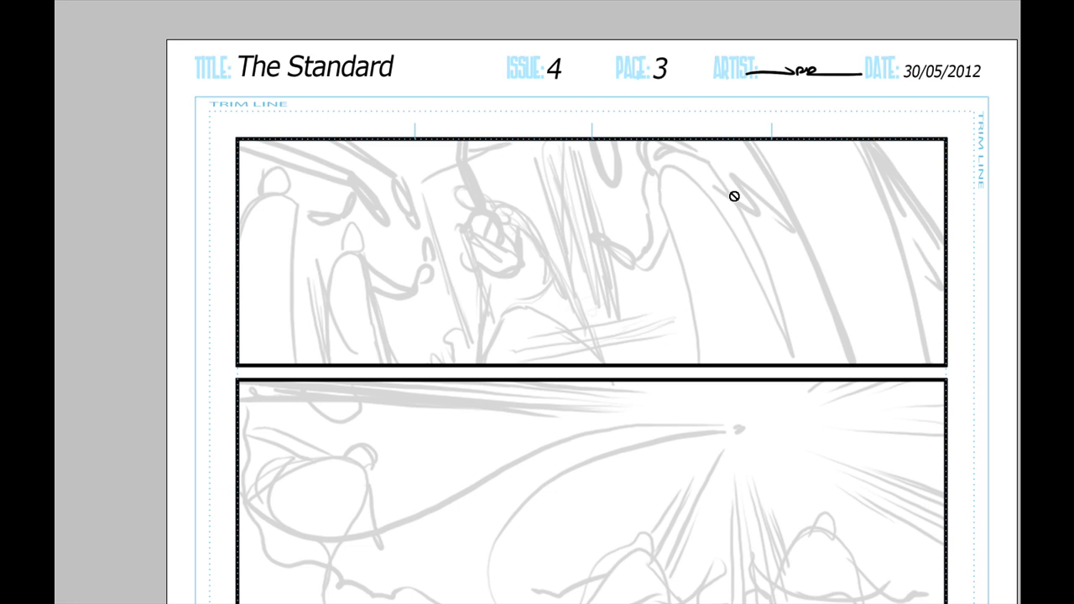
pyautogui.moveTo(512, 300); pyautogui.dragTo(461, 309)
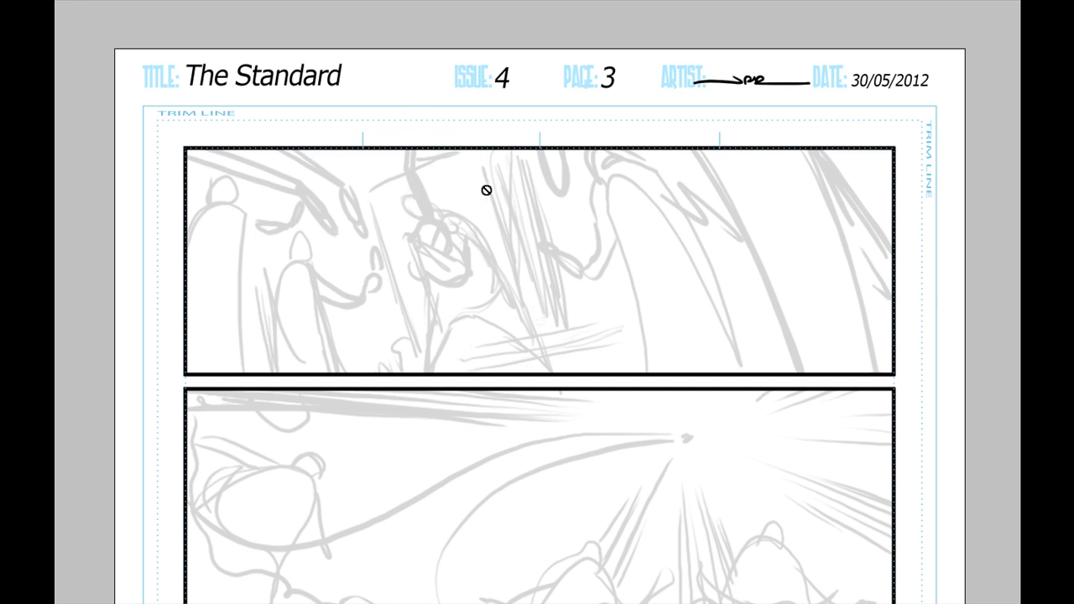
pyautogui.scroll(-3, 360, 441)
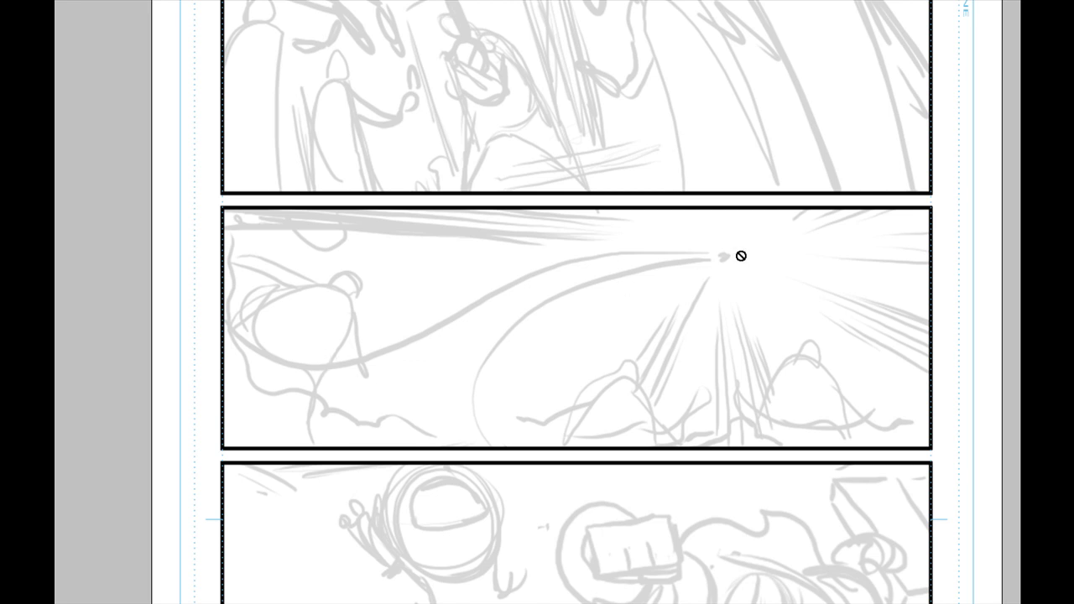
pyautogui.scroll(-5, 367, 286)
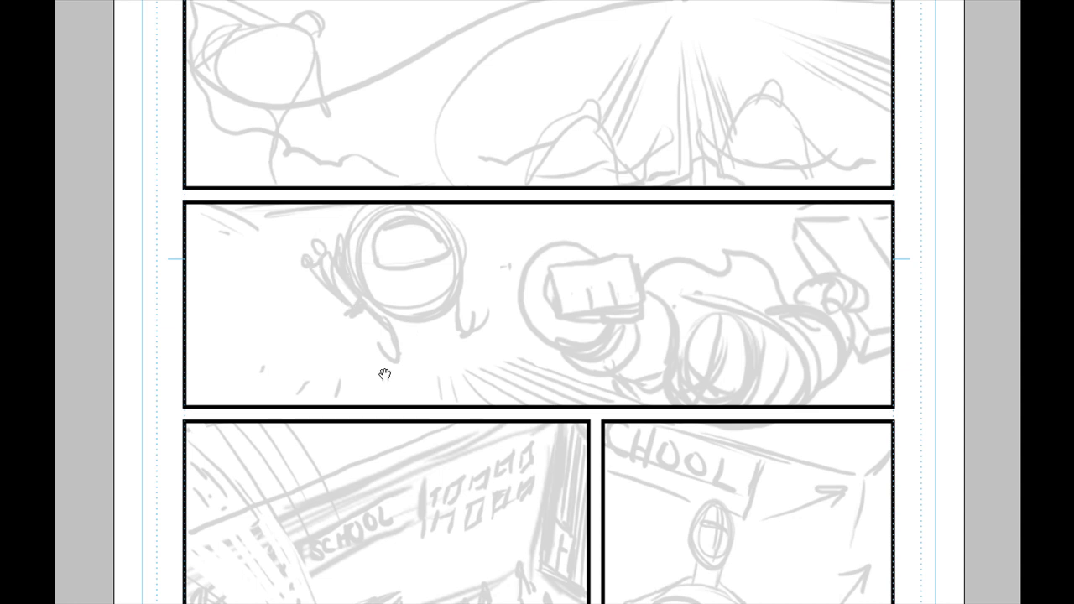
pyautogui.moveTo(375, 345); pyautogui.dragTo(443, 148)
pyautogui.moveTo(438, 344); pyautogui.dragTo(424, 218)
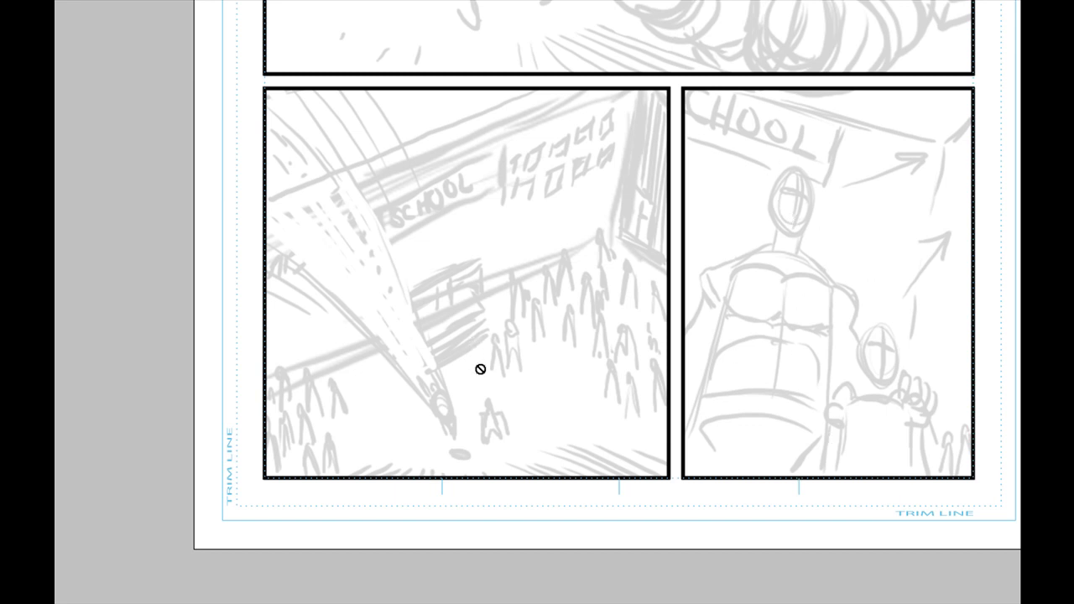
pyautogui.scroll(4, 478, 408)
pyautogui.moveTo(489, 220); pyautogui.dragTo(492, 451)
pyautogui.moveTo(494, 251); pyautogui.dragTo(396, 252)
pyautogui.hotkey('ctrl', '-')
pyautogui.moveTo(436, 397); pyautogui.dragTo(442, 276)
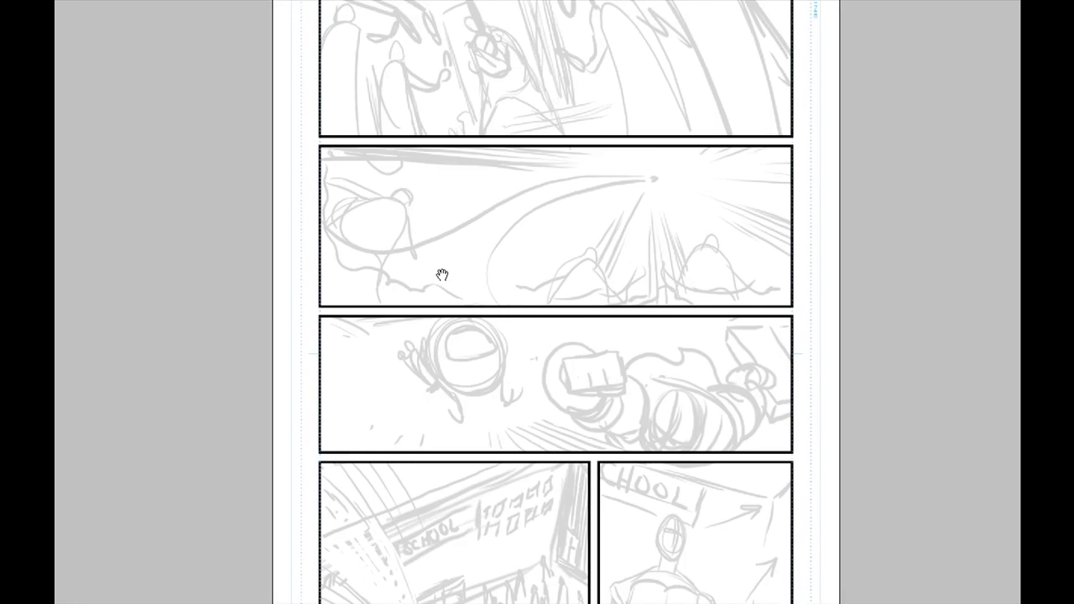
pyautogui.moveTo(442, 211); pyautogui.dragTo(487, 368)
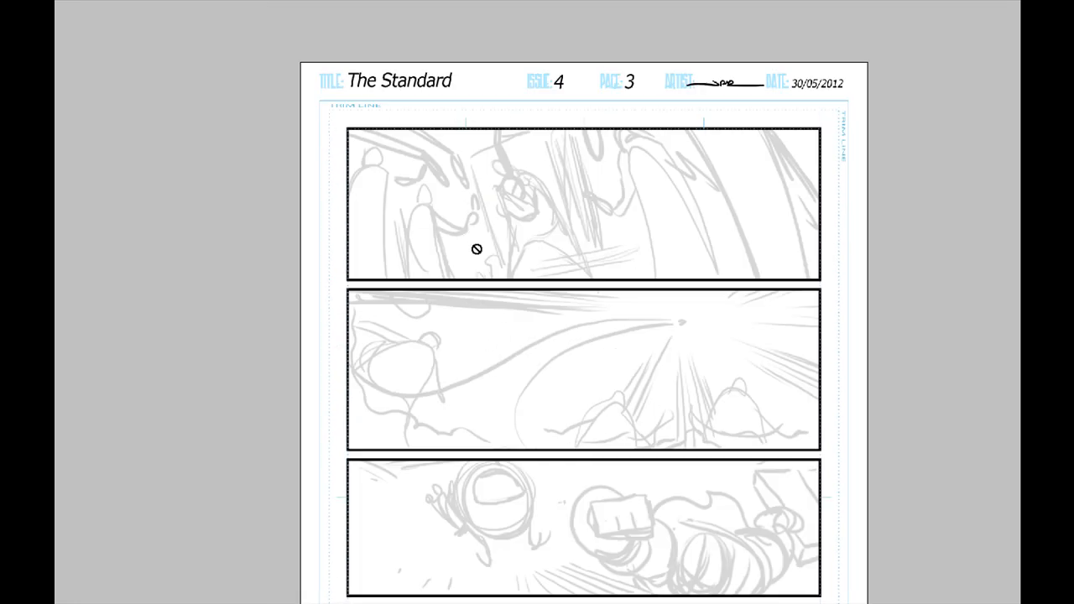
pyautogui.press('Tab')
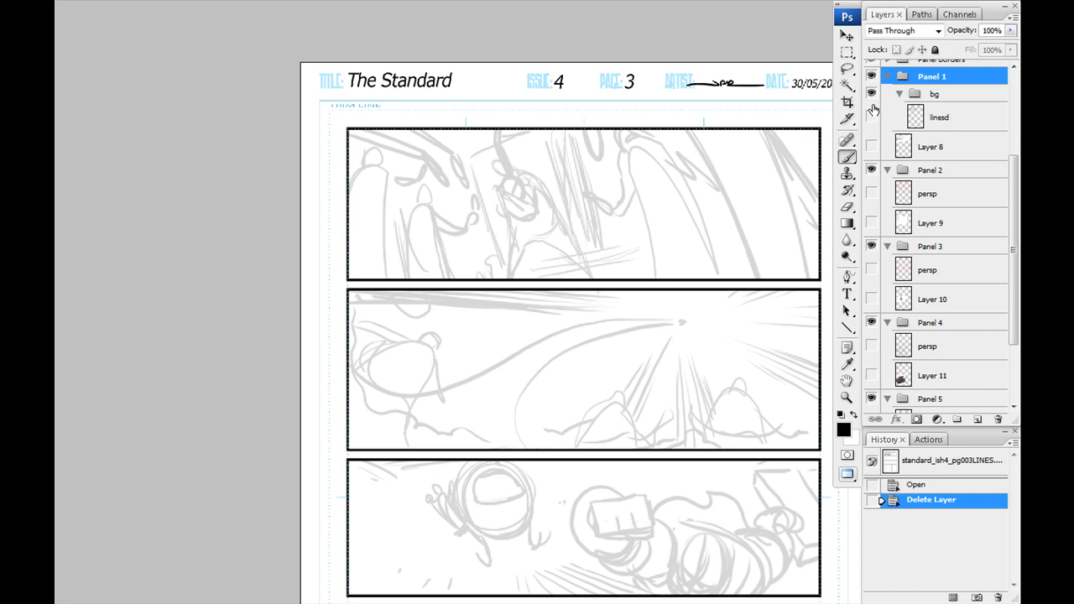
# - Show the persp layer in the Panel 2 group and inspect its perspective lines over the second panel's sketch
pyautogui.click(898, 95)
pyautogui.scroll(3, 422, 355)
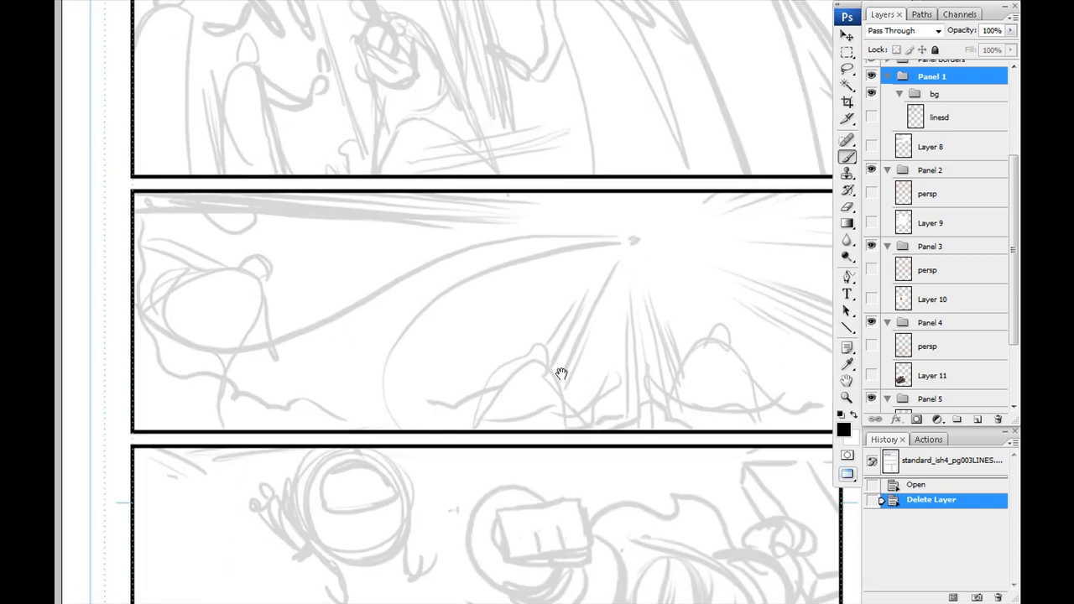
pyautogui.moveTo(552, 363); pyautogui.dragTo(517, 356)
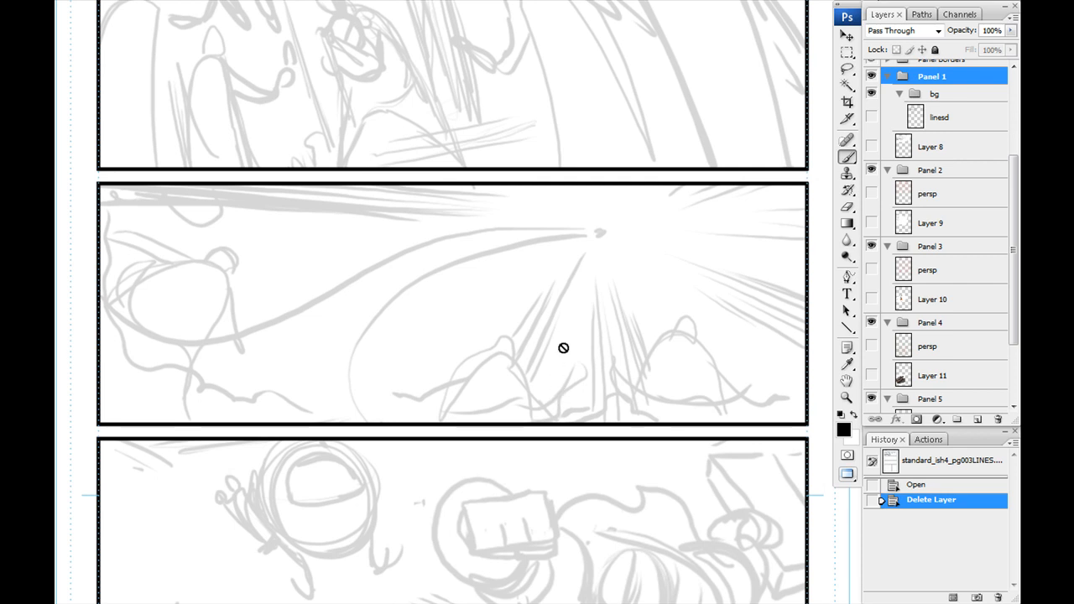
pyautogui.click(871, 194)
pyautogui.moveTo(392, 208); pyautogui.dragTo(453, 237)
pyautogui.moveTo(382, 205); pyautogui.dragTo(432, 523)
pyautogui.moveTo(420, 439); pyautogui.dragTo(431, 221)
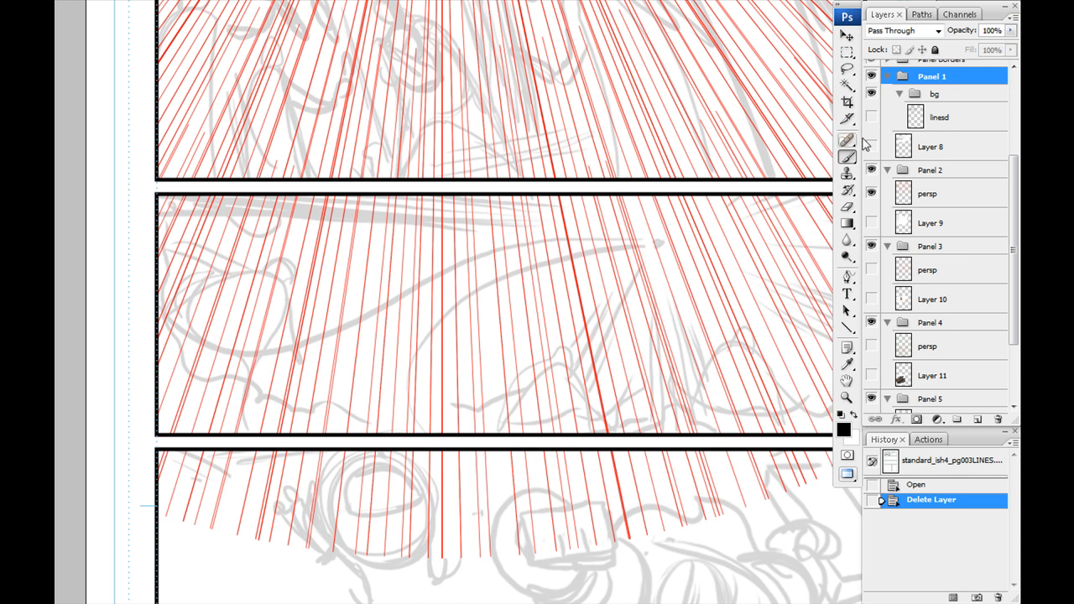
# - Show the Panel 3 persp layer, inspect its radiating lines over the third panel's sketch, and hide it again
pyautogui.moveTo(393, 557); pyautogui.dragTo(288, 298)
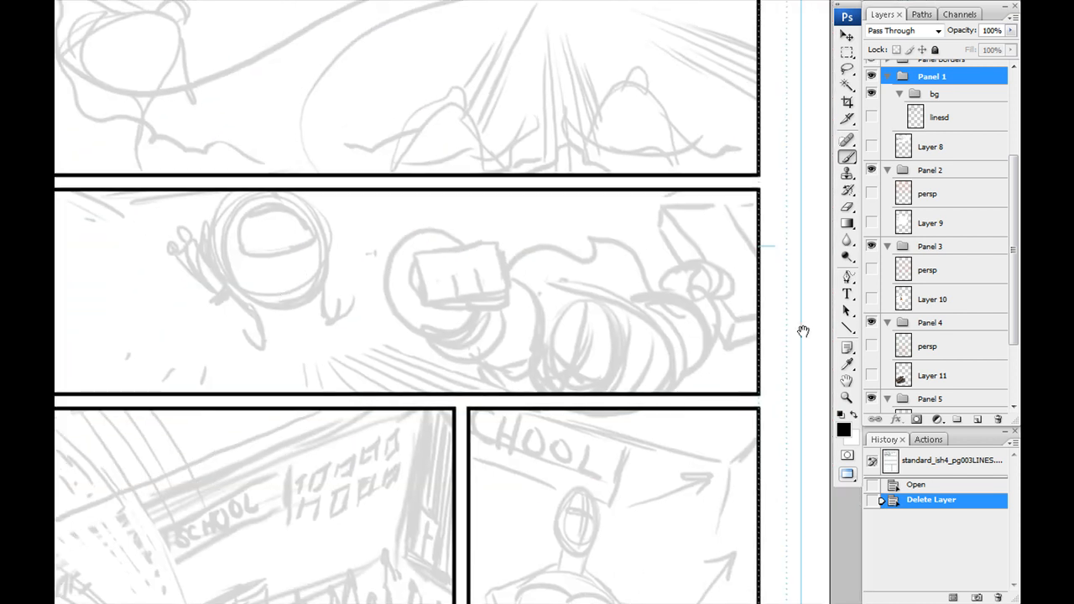
pyautogui.click(871, 271)
pyautogui.moveTo(299, 410); pyautogui.dragTo(445, 429)
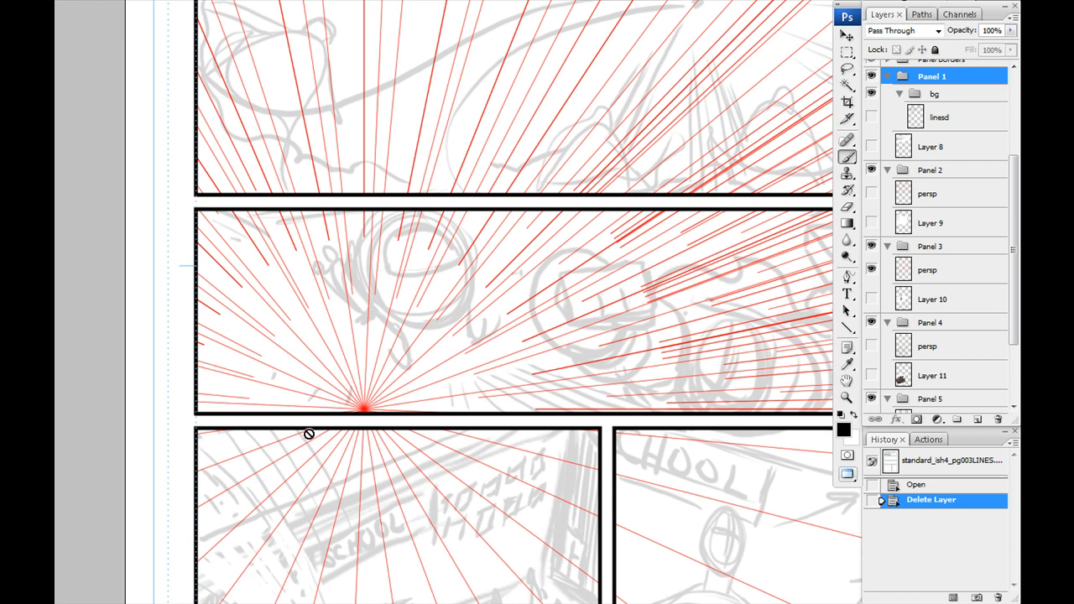
pyautogui.moveTo(569, 454); pyautogui.dragTo(436, 433)
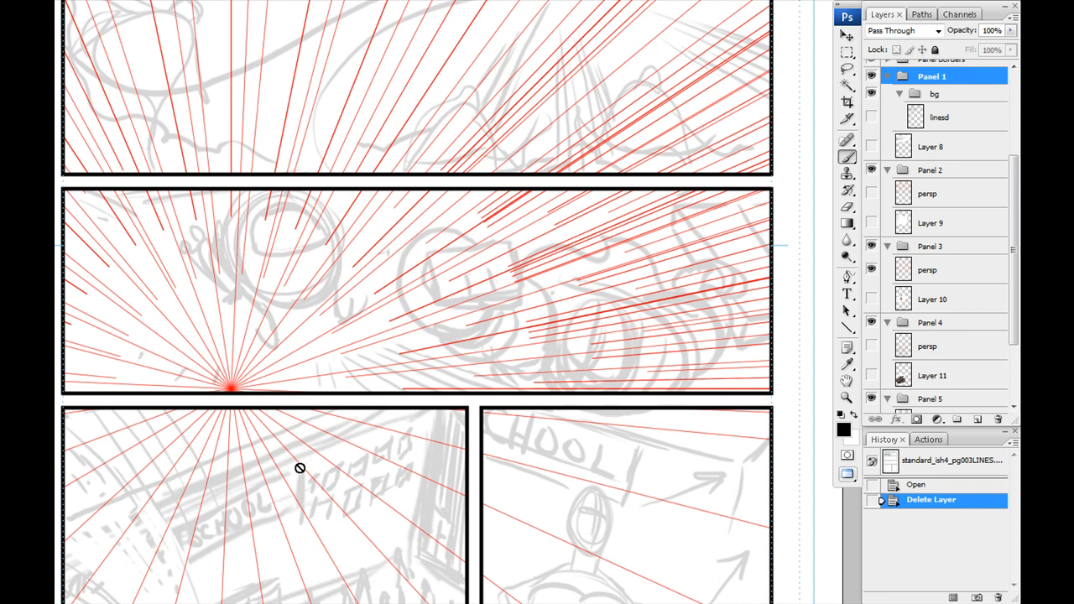
pyautogui.click(871, 272)
# - Show the Panel 4 persp layer, inspect its red, green and blue grid over the school scene, and hide it
pyautogui.moveTo(241, 413); pyautogui.dragTo(443, 94)
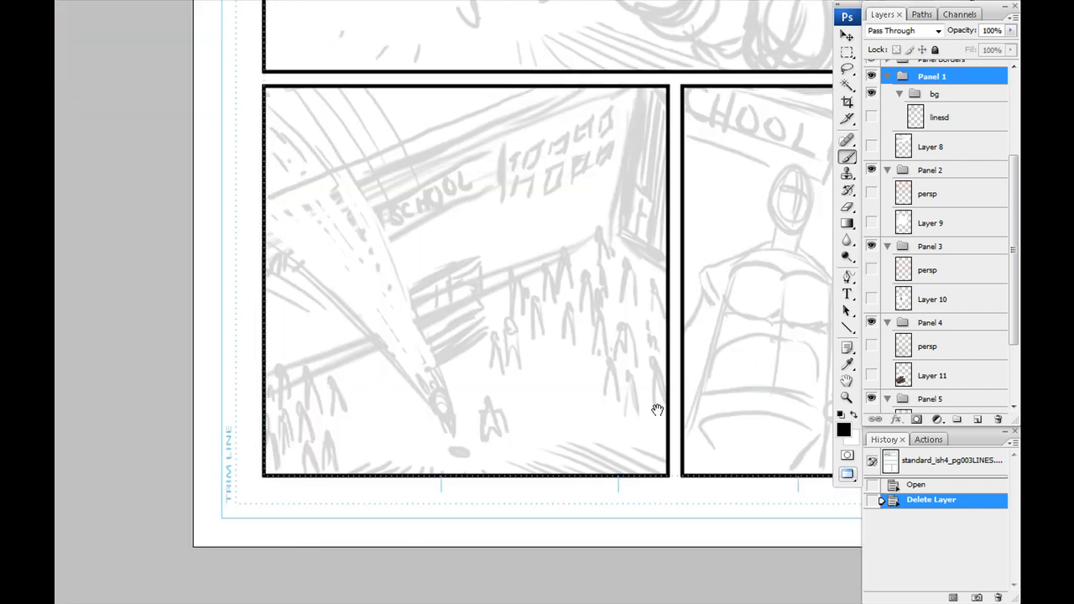
pyautogui.click(871, 345)
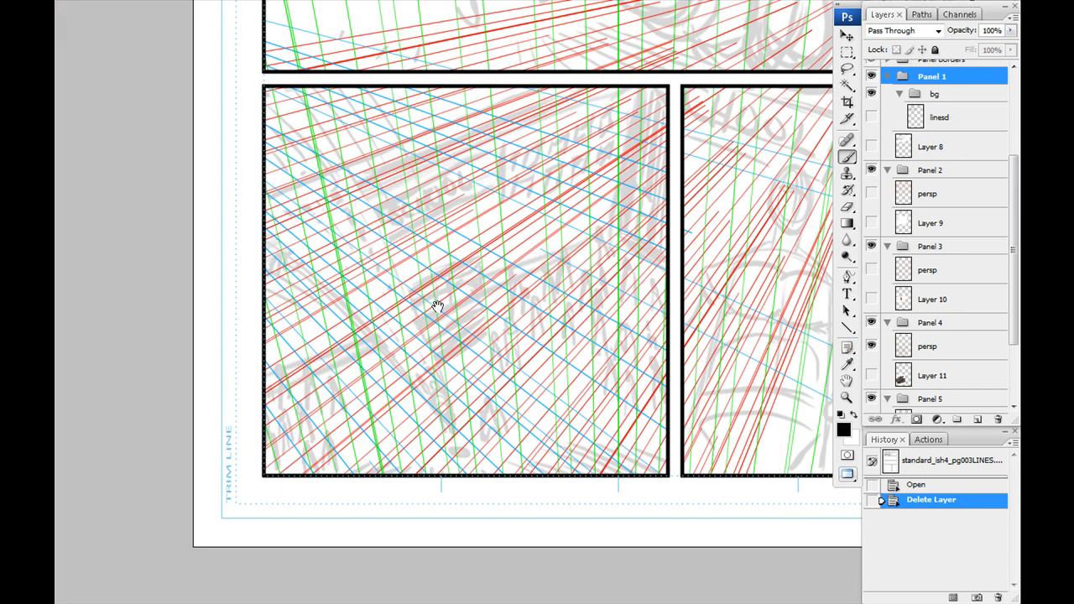
pyautogui.moveTo(445, 299); pyautogui.dragTo(373, 300)
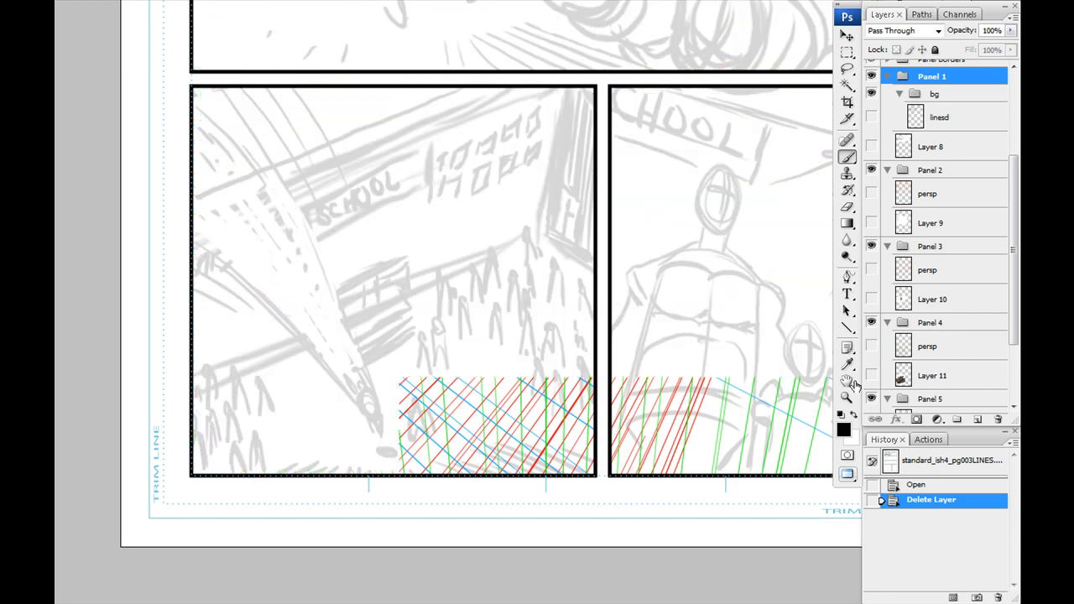
# - Review the rough sketches from the third panel back up to the first panel and the title header
pyautogui.moveTo(595, 139); pyautogui.dragTo(439, 438)
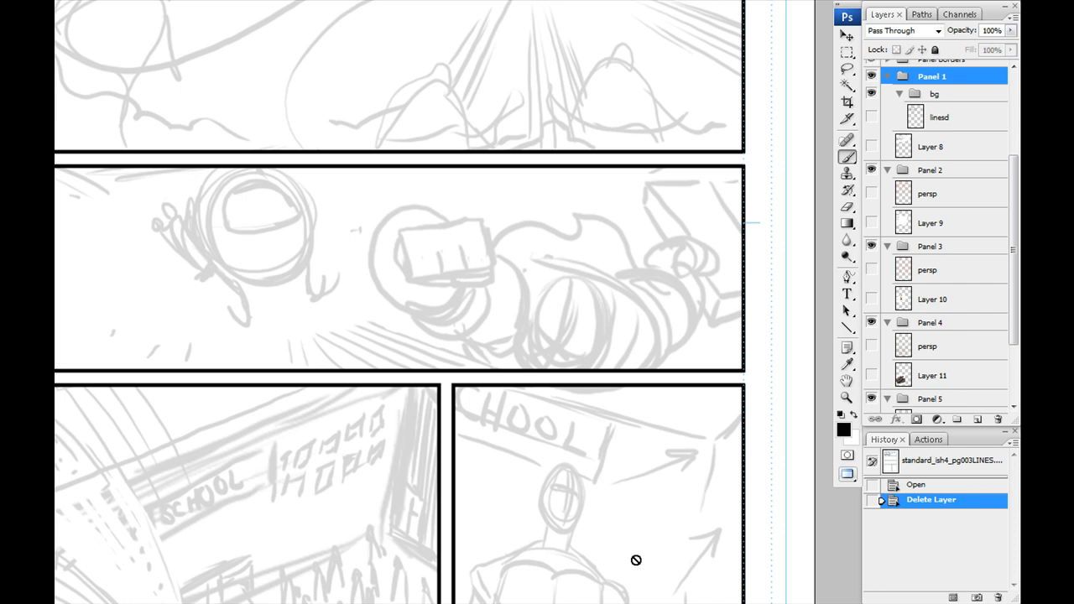
pyautogui.moveTo(435, 239); pyautogui.dragTo(533, 539)
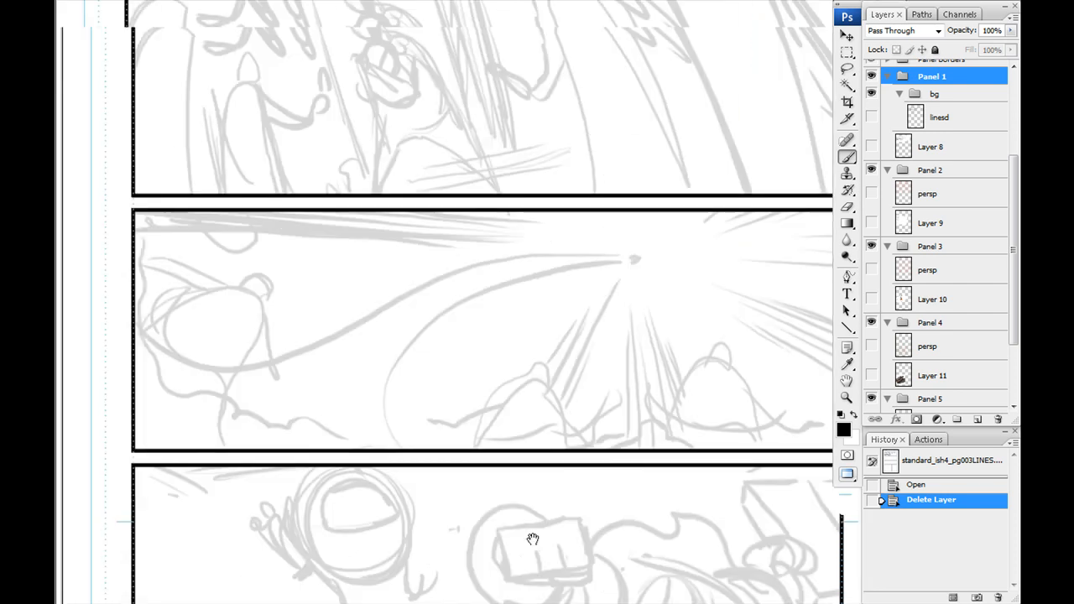
pyautogui.moveTo(476, 315); pyautogui.dragTo(513, 506)
pyautogui.moveTo(370, 293); pyautogui.dragTo(375, 328)
pyautogui.moveTo(354, 403); pyautogui.dragTo(232, 393)
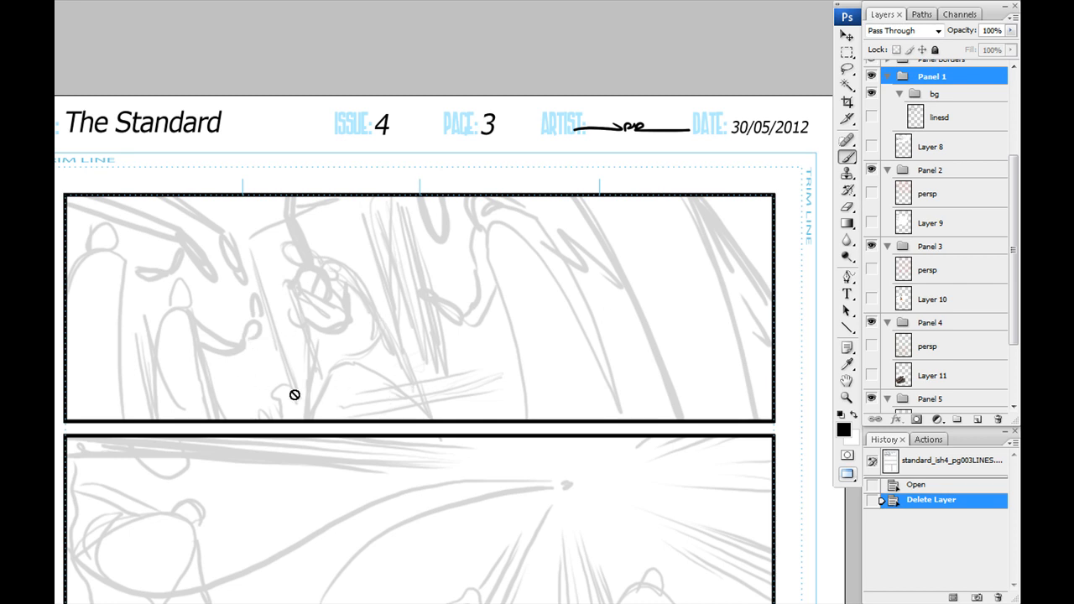
pyautogui.moveTo(382, 401); pyautogui.dragTo(460, 397)
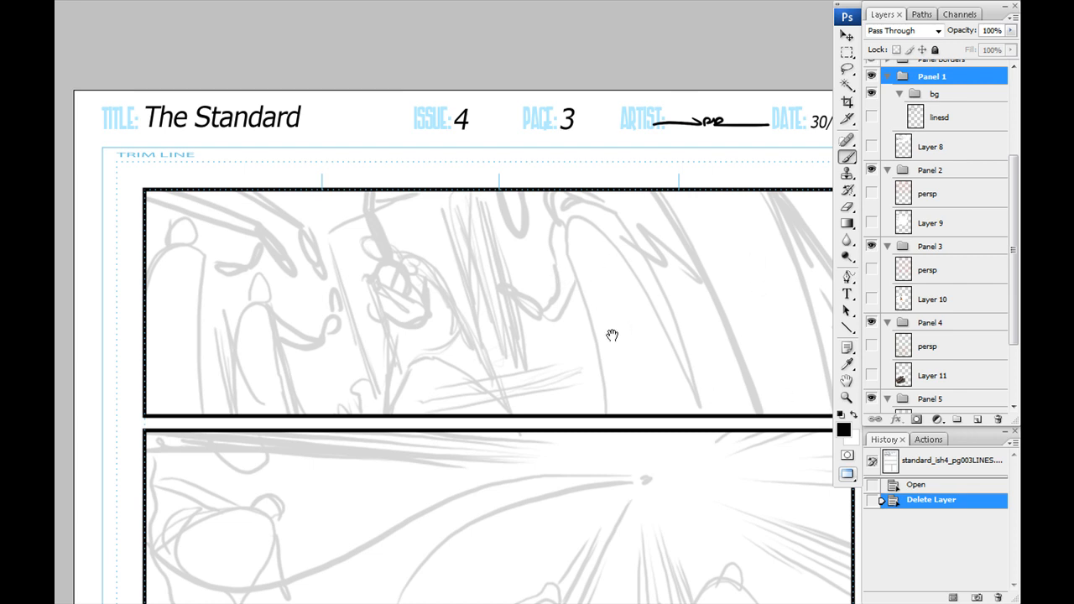
pyautogui.moveTo(623, 328); pyautogui.dragTo(591, 334)
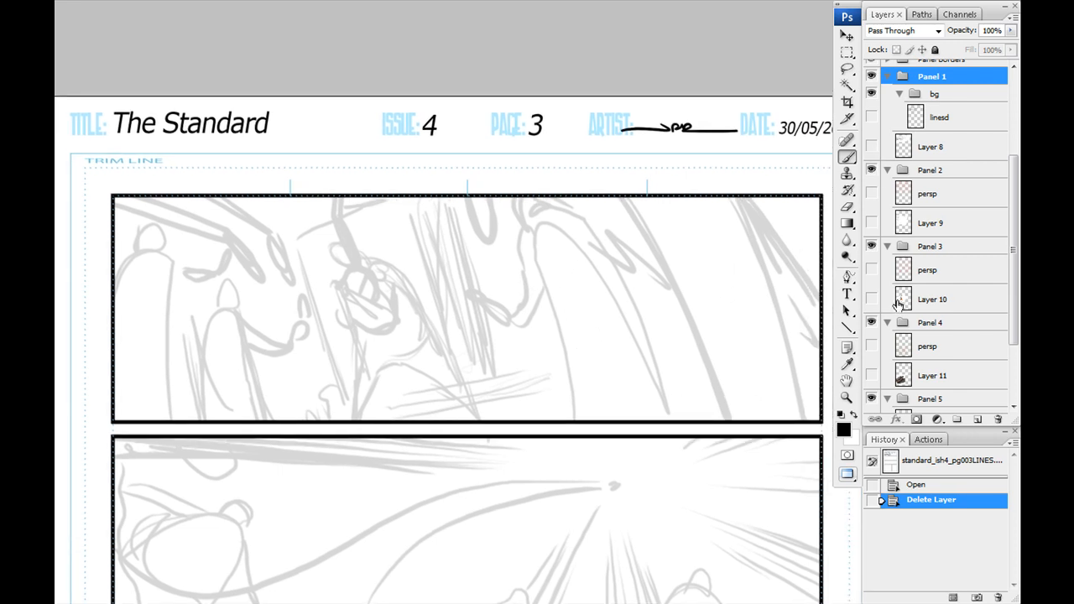
# - Show Layer 8 with the house line art in the Panel 1 group and collapse the Panel 2 to Panel 5 groups
pyautogui.click(872, 147)
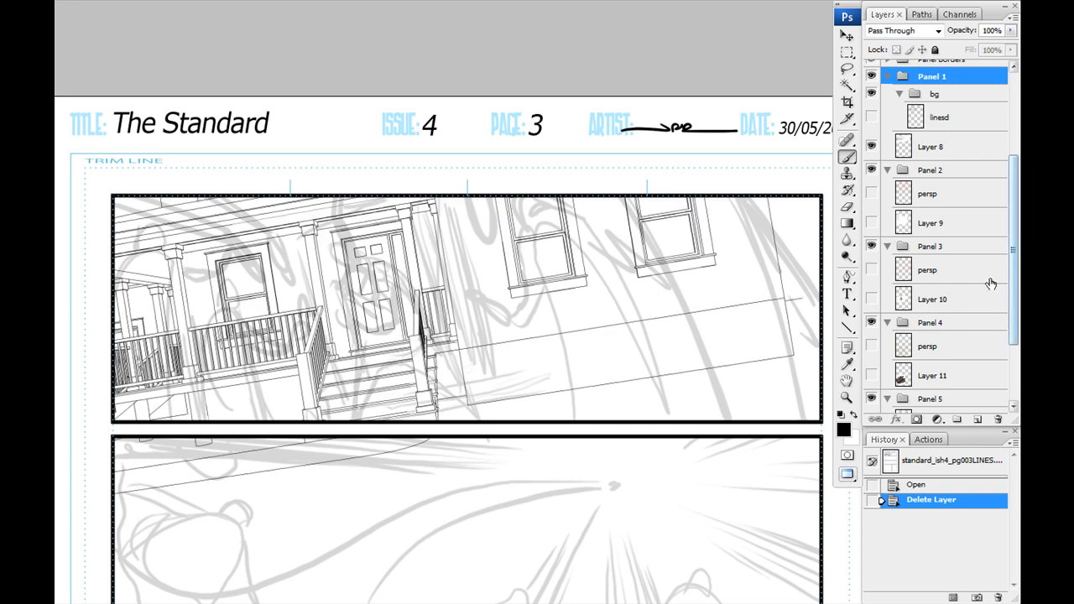
pyautogui.click(888, 170)
pyautogui.click(888, 191)
pyautogui.click(886, 225)
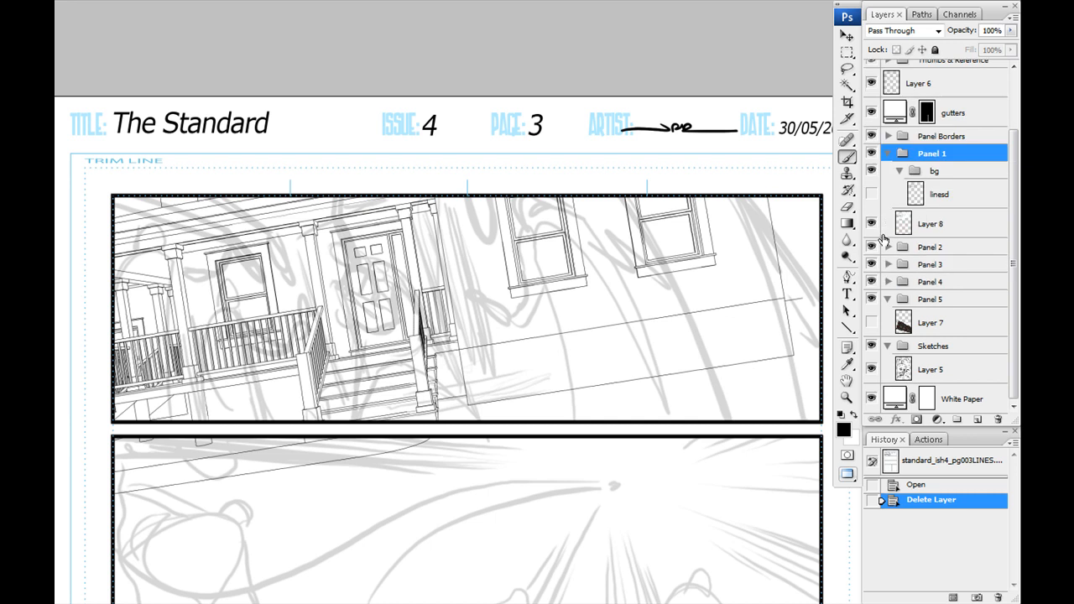
pyautogui.scroll(3, 883, 161)
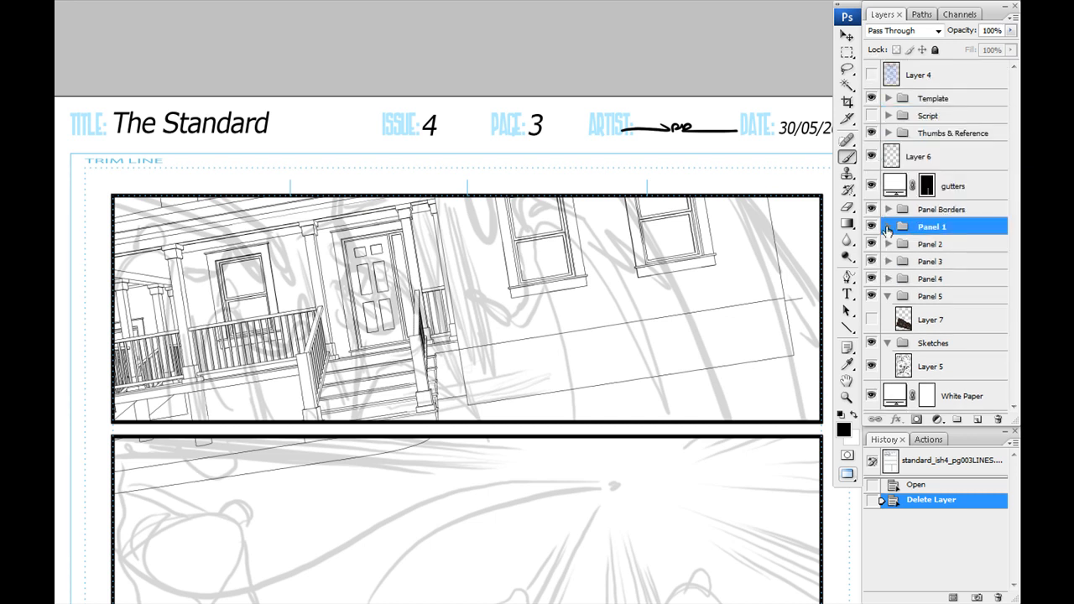
pyautogui.click(888, 372)
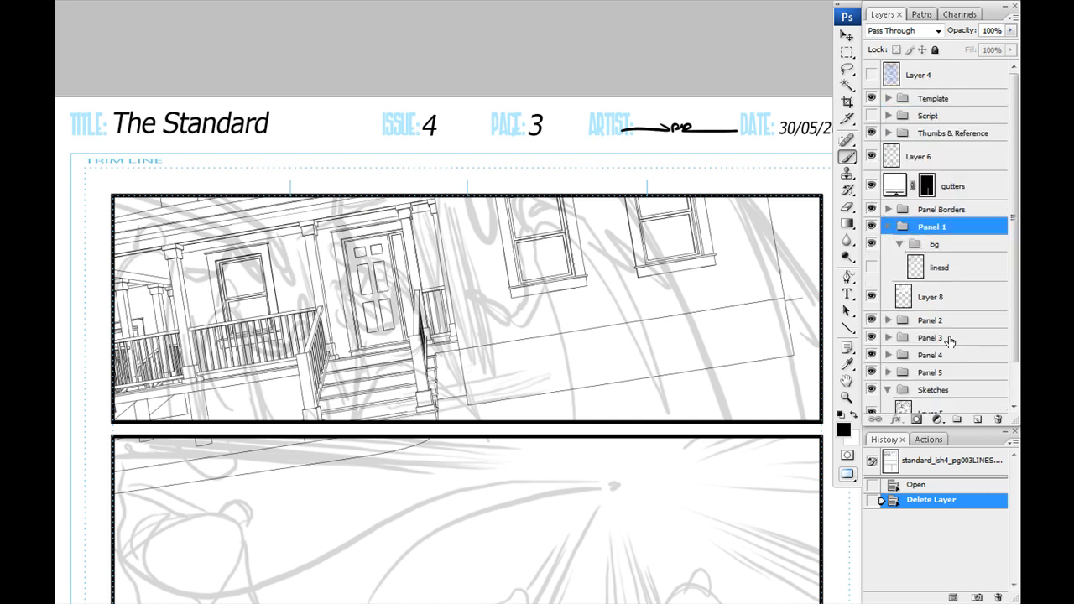
# - Hide the Sketches group and examine the house line art in the first panel on its own
pyautogui.click(871, 389)
pyautogui.moveTo(378, 394); pyautogui.dragTo(427, 379)
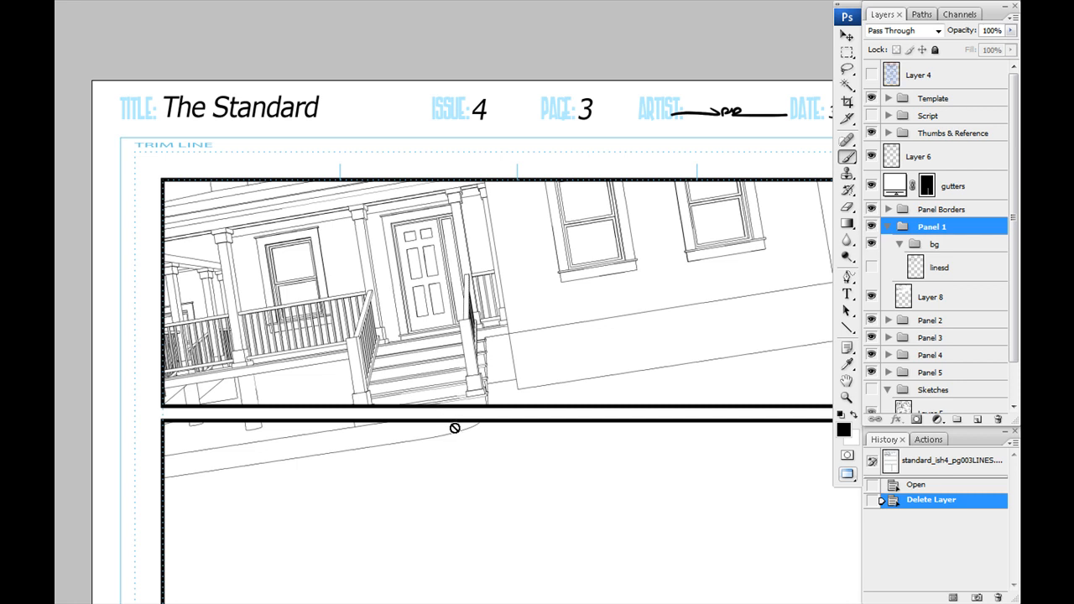
pyautogui.moveTo(426, 357); pyautogui.dragTo(406, 385)
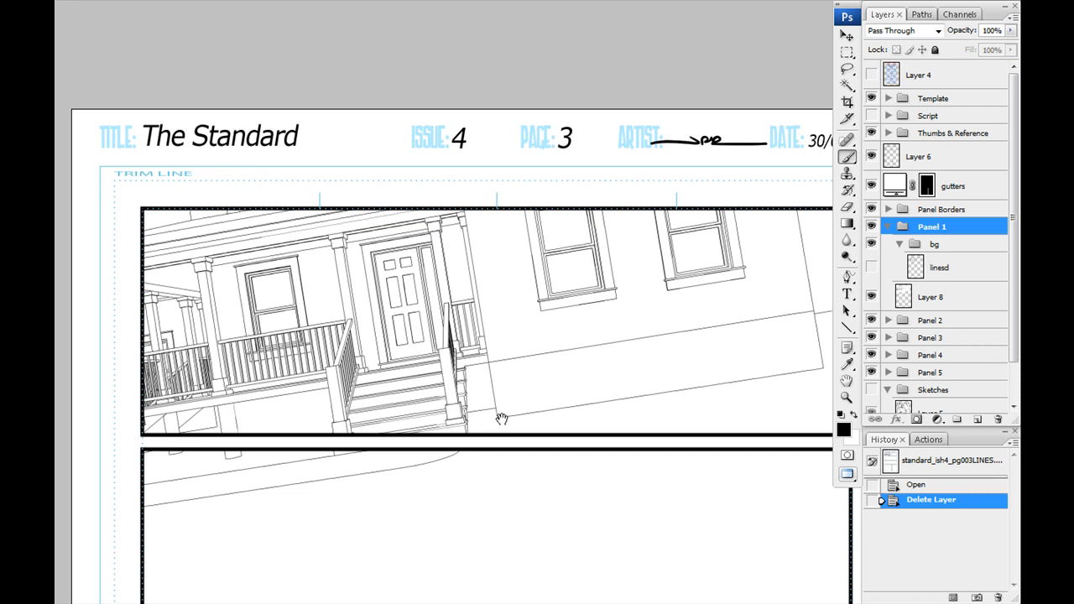
pyautogui.moveTo(517, 433); pyautogui.dragTo(477, 422)
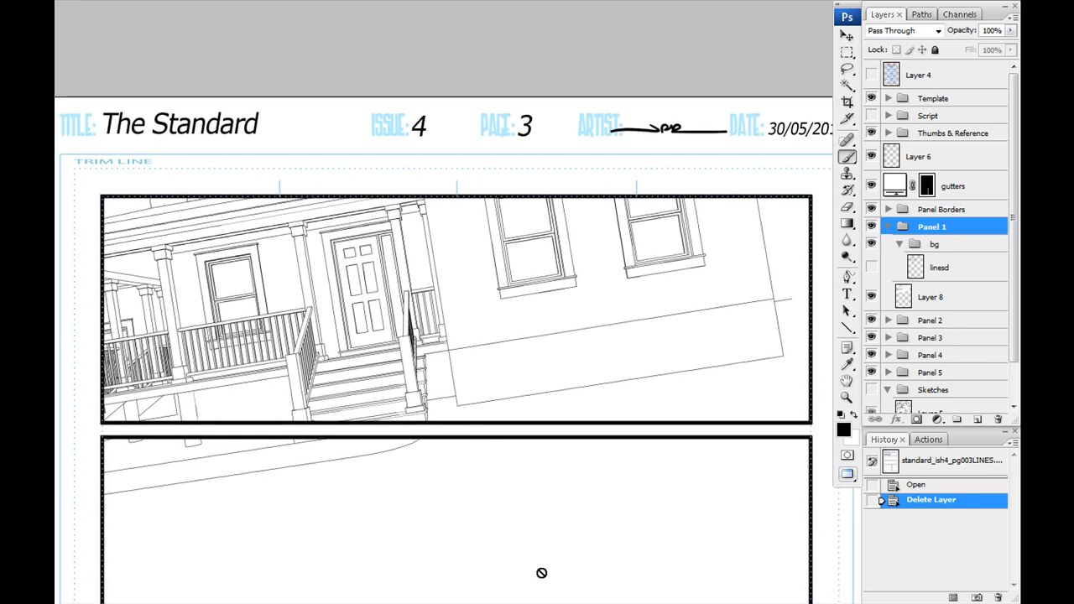
pyautogui.moveTo(333, 420); pyautogui.dragTo(404, 388)
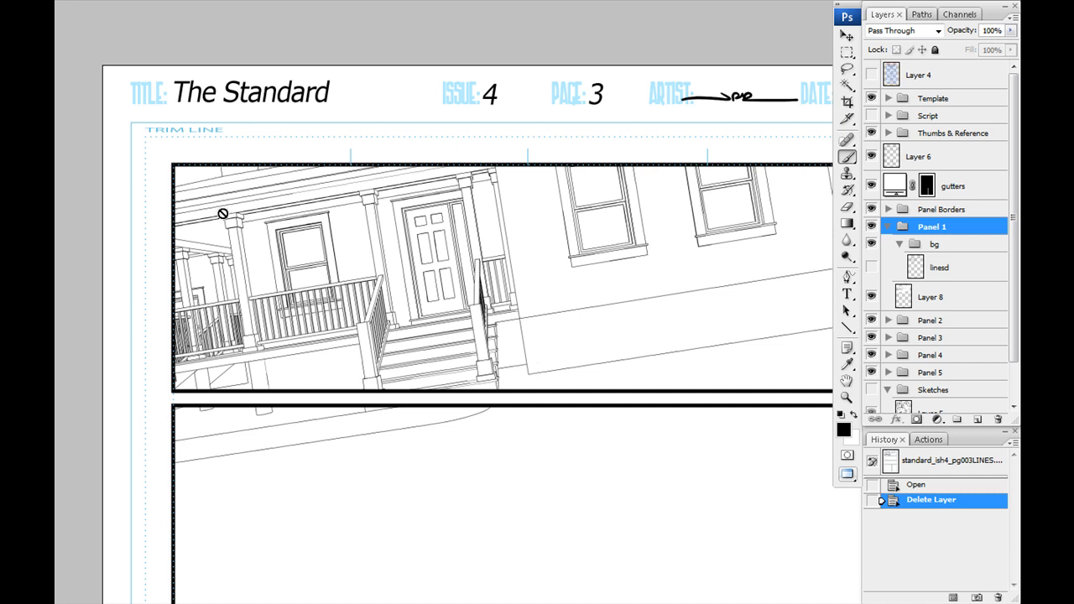
# - Fade the Layer 8 house line art to 24% opacity and add a new blank layer above it
pyautogui.click(923, 295)
pyautogui.moveTo(1010, 30); pyautogui.dragTo(953, 80)
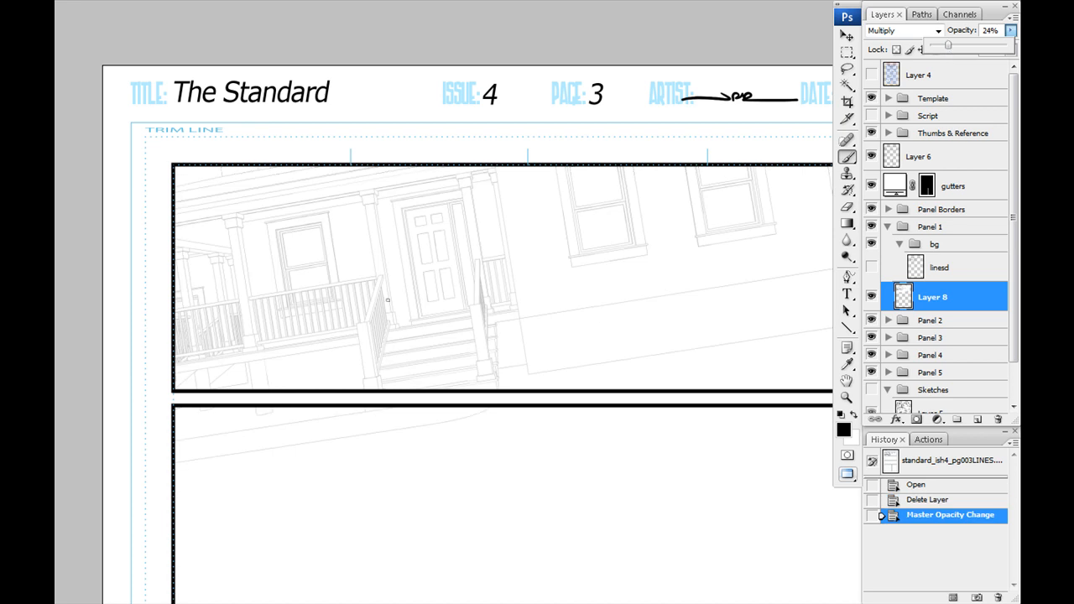
pyautogui.scroll(4, 280, 294)
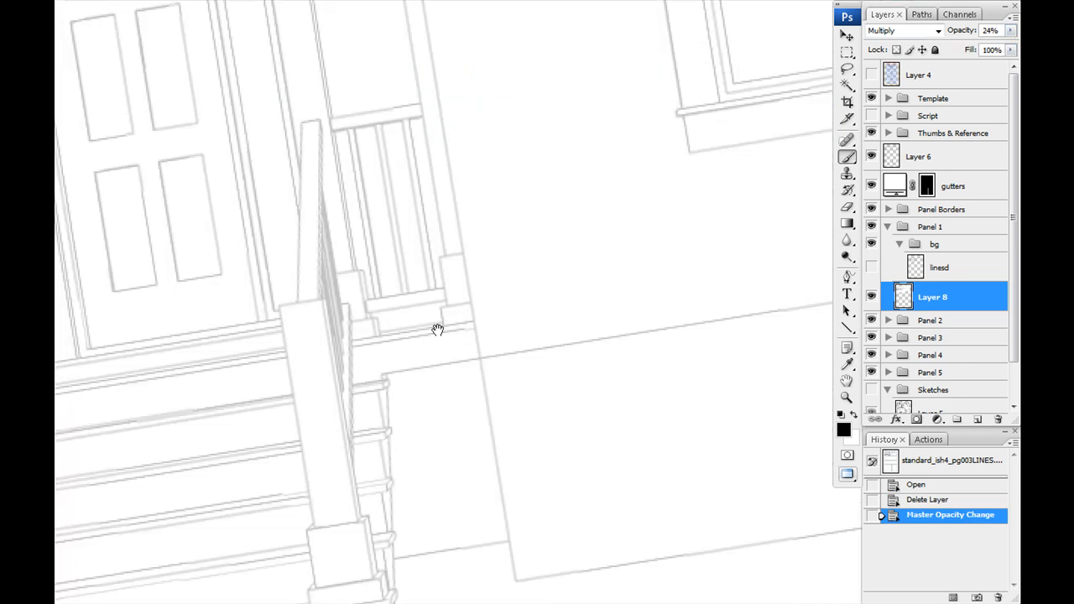
pyautogui.moveTo(427, 274); pyautogui.dragTo(451, 476)
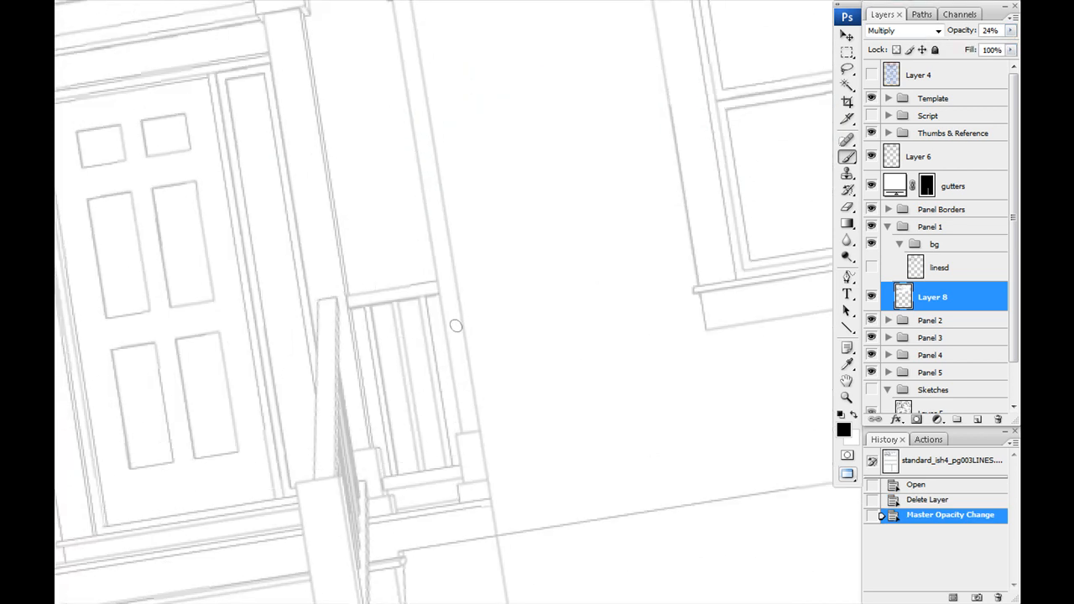
pyautogui.hotkey('ctrl', 'shift', 'alt', 'n')
pyautogui.moveTo(296, 66); pyautogui.dragTo(491, 178)
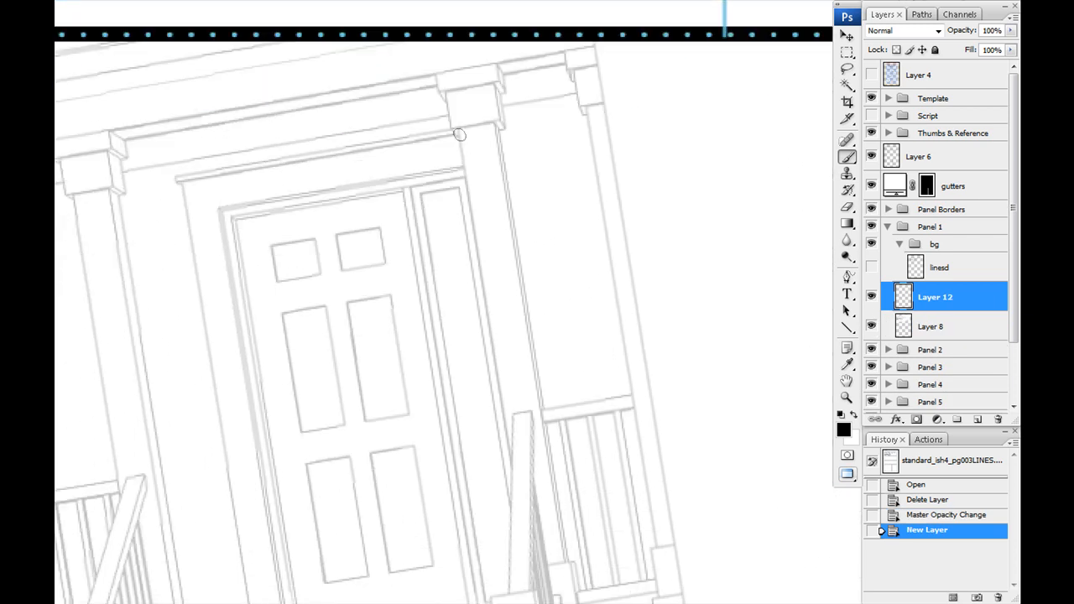
# - Trace the porch column beside the door, the stair handrail and its newel post with thick black freehand brush strokes
pyautogui.moveTo(457, 133); pyautogui.dragTo(511, 470)
pyautogui.moveTo(506, 395); pyautogui.dragTo(477, 256)
pyautogui.moveTo(486, 277); pyautogui.dragTo(479, 453)
pyautogui.moveTo(502, 277)
pyautogui.mouseDown()
pyautogui.moveTo(500, 451)
pyautogui.moveTo(479, 457)
pyautogui.mouseUp()
pyautogui.scroll(-4, 433, 452)
pyautogui.moveTo(453, 284)
pyautogui.mouseDown()
pyautogui.moveTo(440, 289)
pyautogui.moveTo(474, 506)
pyautogui.moveTo(486, 326)
pyautogui.moveTo(517, 509)
pyautogui.moveTo(469, 509)
pyautogui.mouseUp()
pyautogui.scroll(-4, 427, 358)
pyautogui.moveTo(422, 334); pyautogui.dragTo(427, 383)
pyautogui.moveTo(477, 321)
pyautogui.mouseDown()
pyautogui.moveTo(484, 377)
pyautogui.moveTo(438, 386)
pyautogui.moveTo(427, 409)
pyautogui.mouseUp()
pyautogui.moveTo(489, 384); pyautogui.dragTo(495, 398)
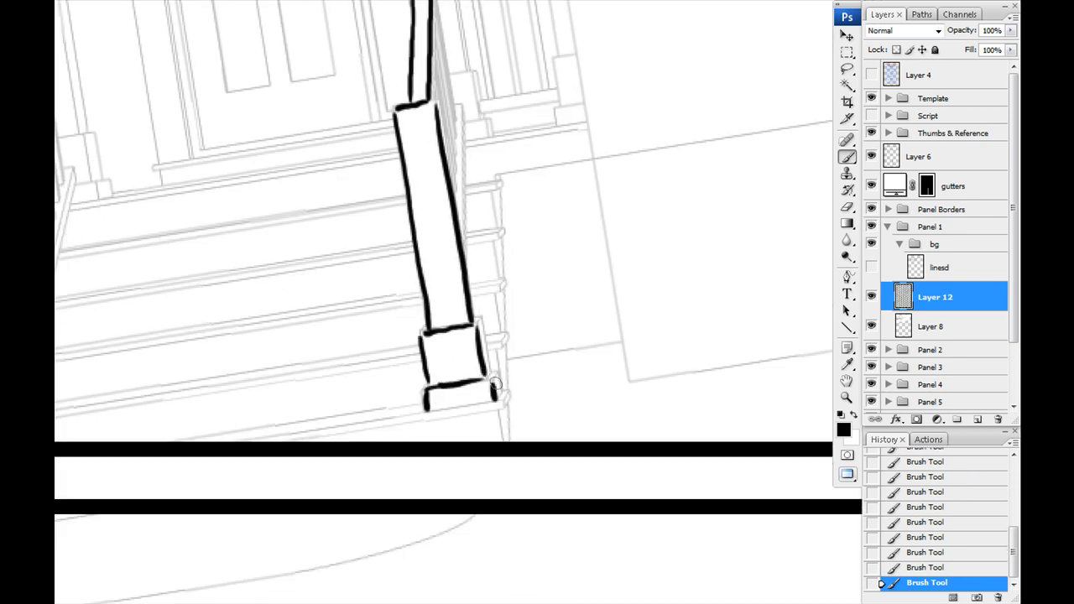
pyautogui.hotkey('ctrl', '-')
pyautogui.hotkey('ctrl', '-')
pyautogui.hotkey('ctrl', '-')
pyautogui.moveTo(400, 291); pyautogui.dragTo(404, 392)
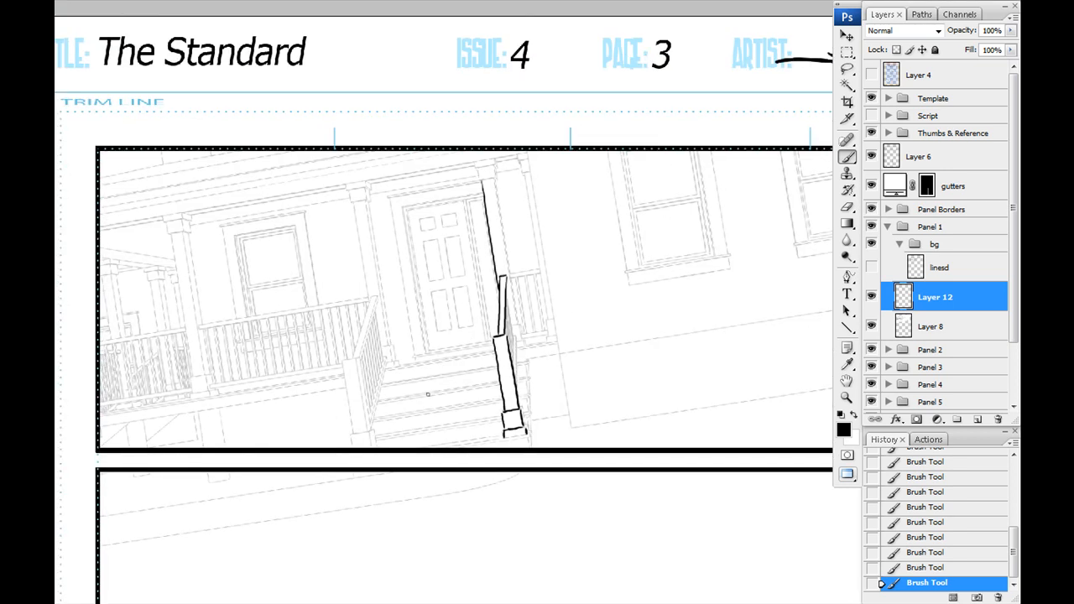
# - Delete the freehand tracing layer and set Layer 8's opacity to 60%
pyautogui.moveTo(948, 295); pyautogui.dragTo(998, 419)
pyautogui.click(1011, 32)
pyautogui.moveTo(993, 47); pyautogui.dragTo(1011, 47)
pyautogui.moveTo(346, 304)
pyautogui.mouseDown()
pyautogui.moveTo(368, 335)
pyautogui.moveTo(347, 321)
pyautogui.mouseUp()
pyautogui.click(1012, 32)
pyautogui.moveTo(1012, 47); pyautogui.dragTo(975, 46)
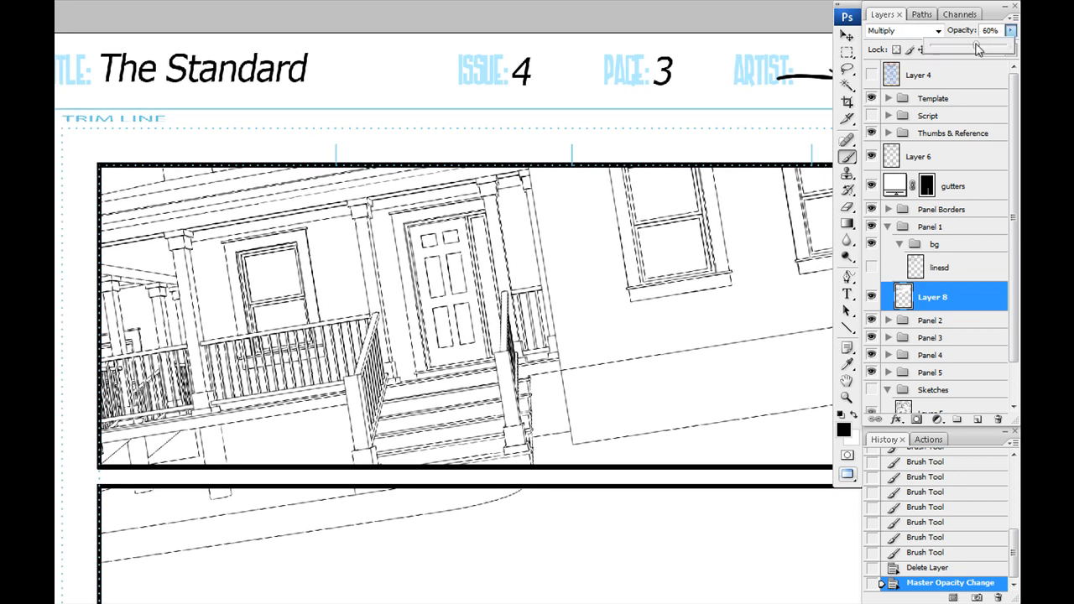
pyautogui.hotkey('ctrl', '-')
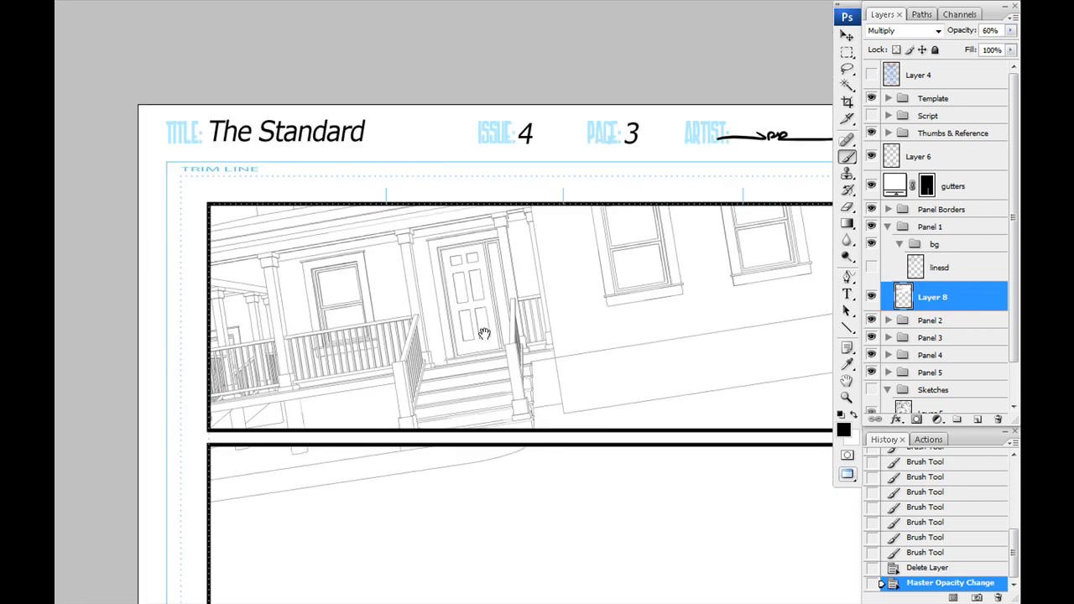
pyautogui.moveTo(353, 324); pyautogui.dragTo(259, 315)
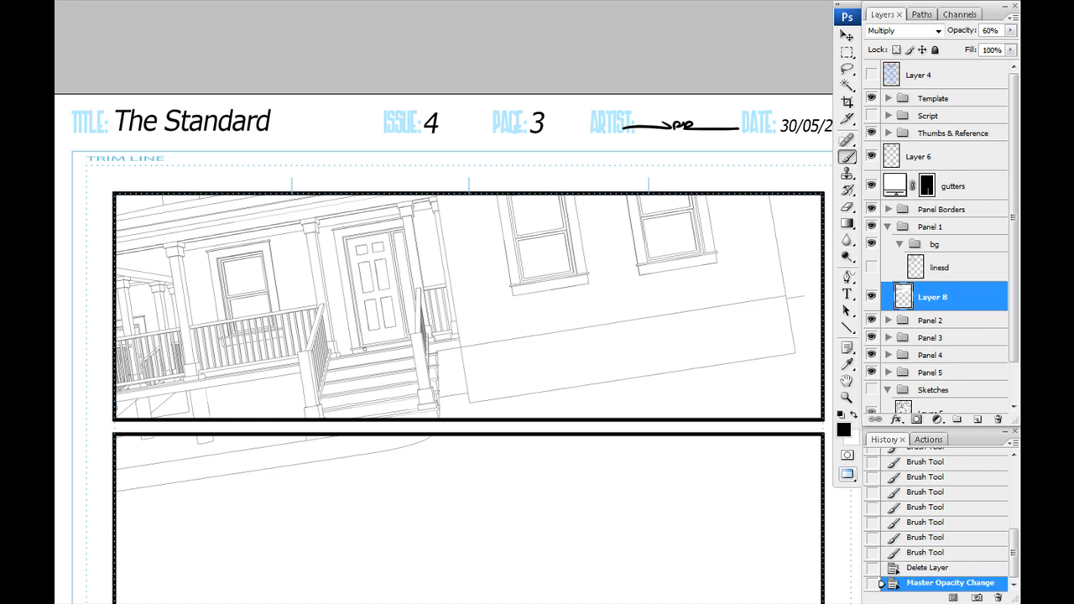
# - Try moving the house line art lower and rotating it in the first panel, cancel the transform and undo the move
pyautogui.moveTo(332, 360)
pyautogui.mouseDown()
pyautogui.moveTo(471, 446)
pyautogui.moveTo(327, 381)
pyautogui.moveTo(357, 412)
pyautogui.mouseUp()
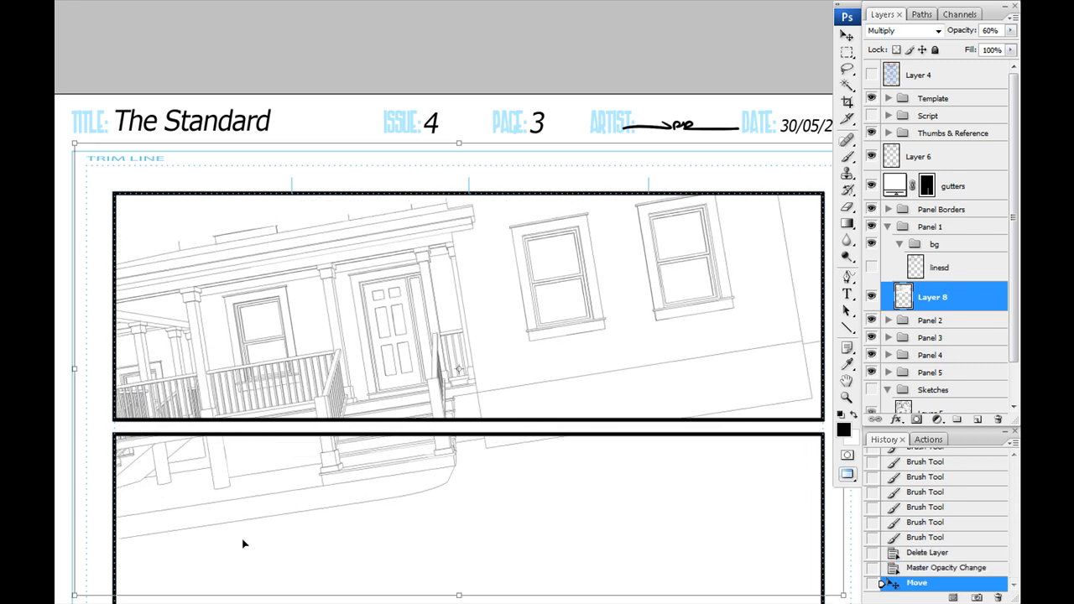
pyautogui.moveTo(179, 118)
pyautogui.mouseDown()
pyautogui.moveTo(294, 72)
pyautogui.moveTo(368, 74)
pyautogui.mouseUp()
pyautogui.moveTo(401, 341); pyautogui.dragTo(327, 280)
pyautogui.moveTo(340, 345); pyautogui.dragTo(469, 391)
pyautogui.moveTo(252, 26); pyautogui.dragTo(200, 136)
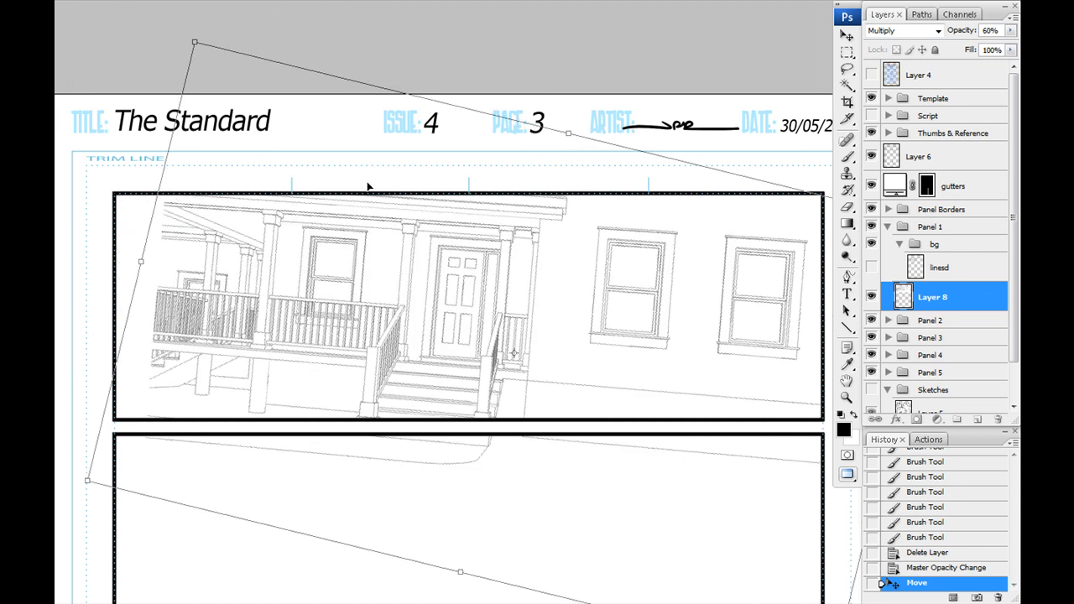
pyautogui.moveTo(140, 73); pyautogui.dragTo(124, 174)
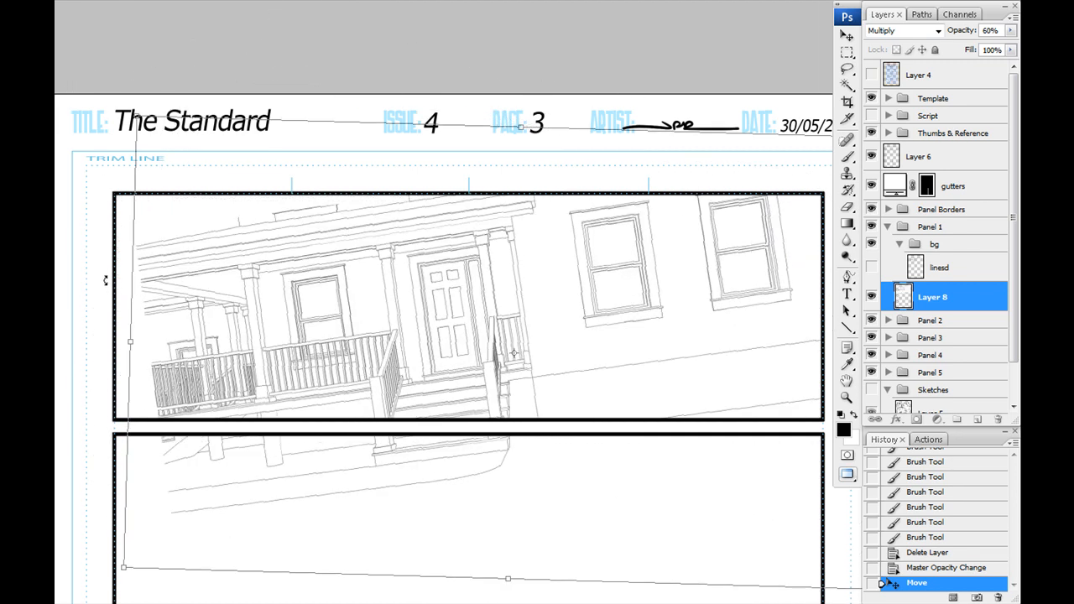
pyautogui.press('Escape')
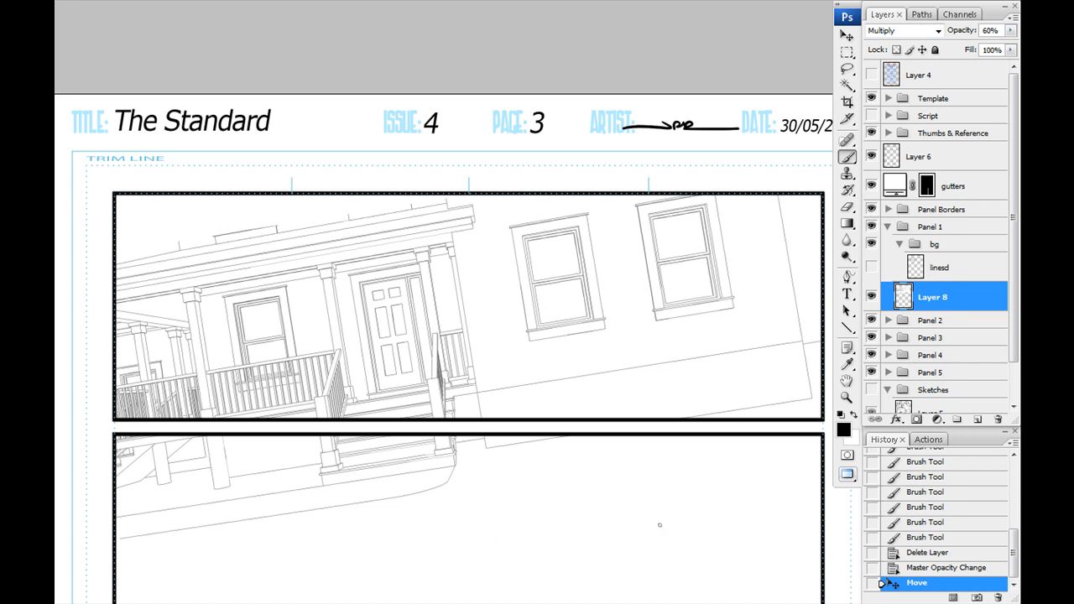
pyautogui.click(883, 568)
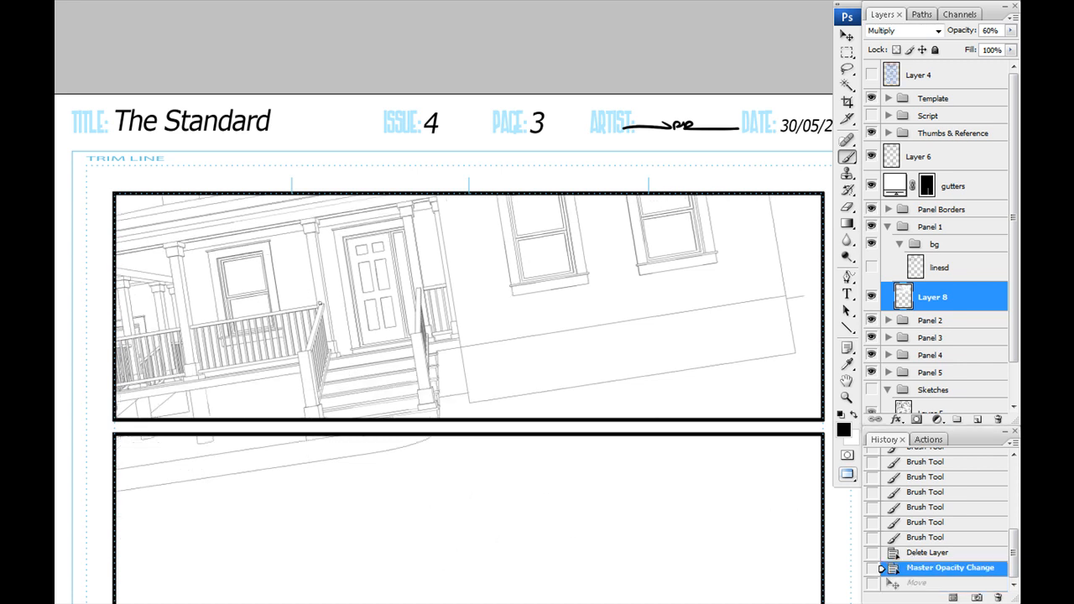
pyautogui.moveTo(342, 395)
pyautogui.mouseDown()
pyautogui.moveTo(432, 375)
pyautogui.moveTo(344, 398)
pyautogui.mouseUp()
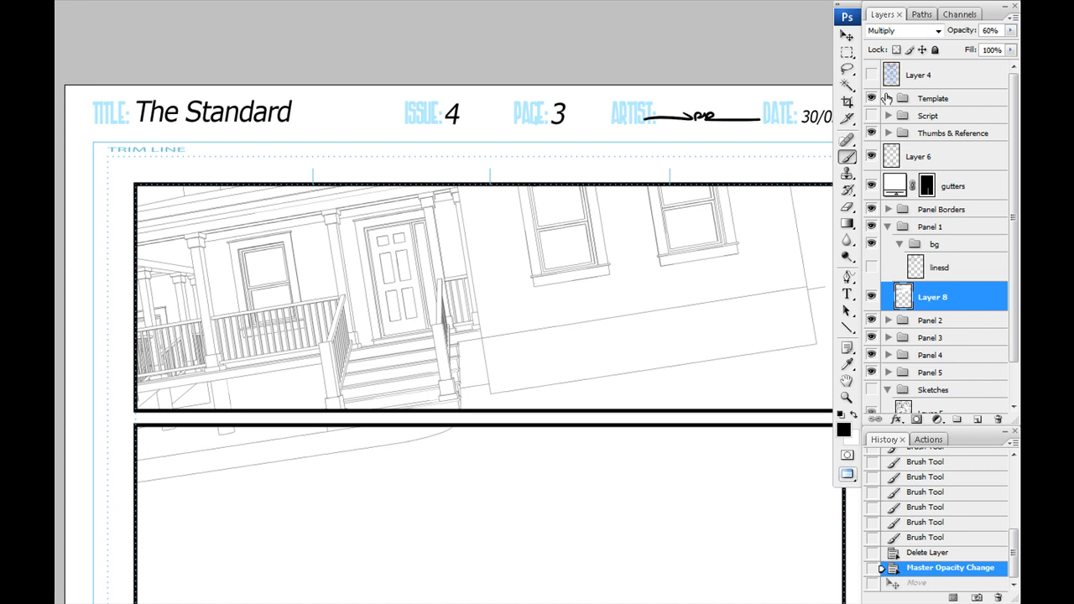
# - Raise Layer 8 to full opacity and tint its lines light blue with a Hue/Saturation layer, adding a blank layer on top
pyautogui.click(1012, 31)
pyautogui.moveTo(976, 44); pyautogui.dragTo(1012, 48)
pyautogui.moveTo(326, 336); pyautogui.dragTo(340, 356)
pyautogui.press('F2')
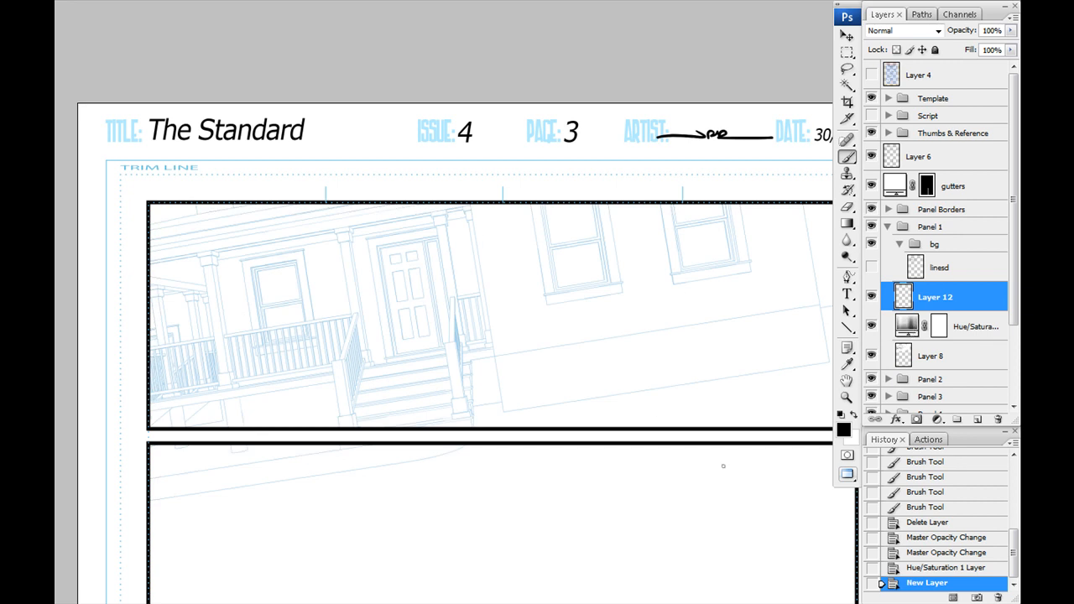
# - Show and select the linesd layer in the bg group, and inspect its inked linework over the blue guide lines
pyautogui.click(871, 267)
pyautogui.click(913, 271)
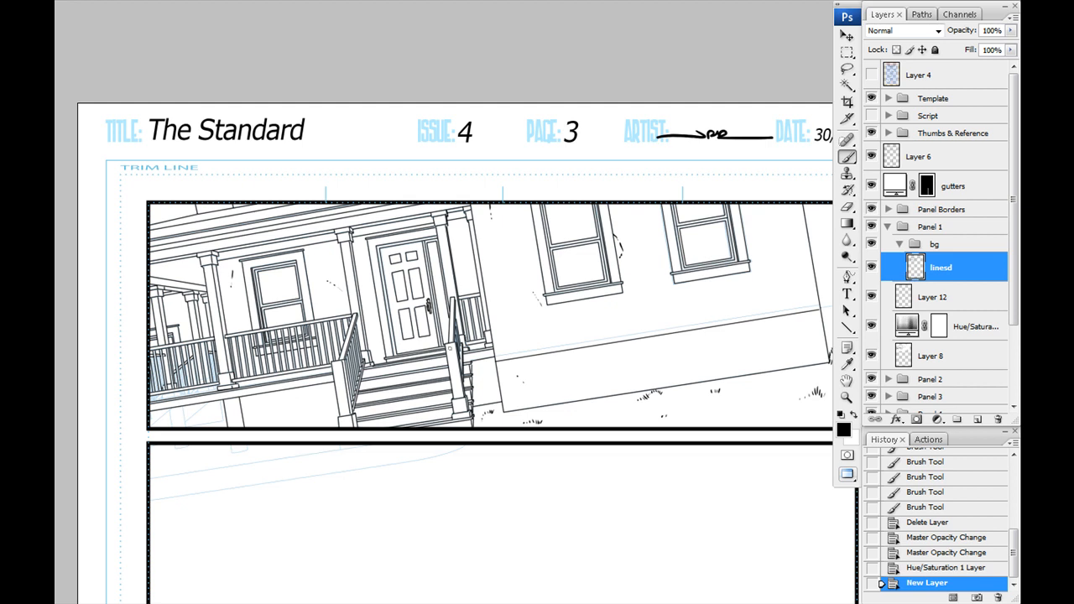
pyautogui.hotkey('ctrl', '+')
pyautogui.hotkey('ctrl', '+')
pyautogui.moveTo(565, 356); pyautogui.dragTo(716, 442)
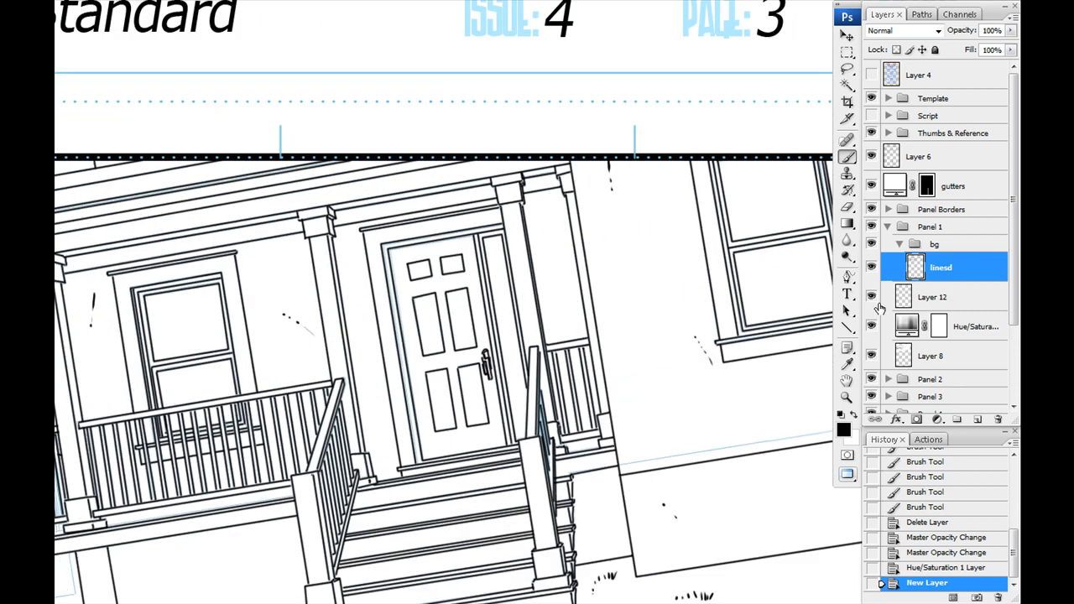
# - Revert to the state before the Hue/Saturation layer, hide Layer 8 and keep the linesd layer visible
pyautogui.click(911, 556)
pyautogui.click(871, 298)
pyautogui.click(871, 267)
# - Examine the inked house background across the first panel, including the porch railings, stairs, door, windows and grass details
pyautogui.moveTo(249, 438); pyautogui.dragTo(398, 287)
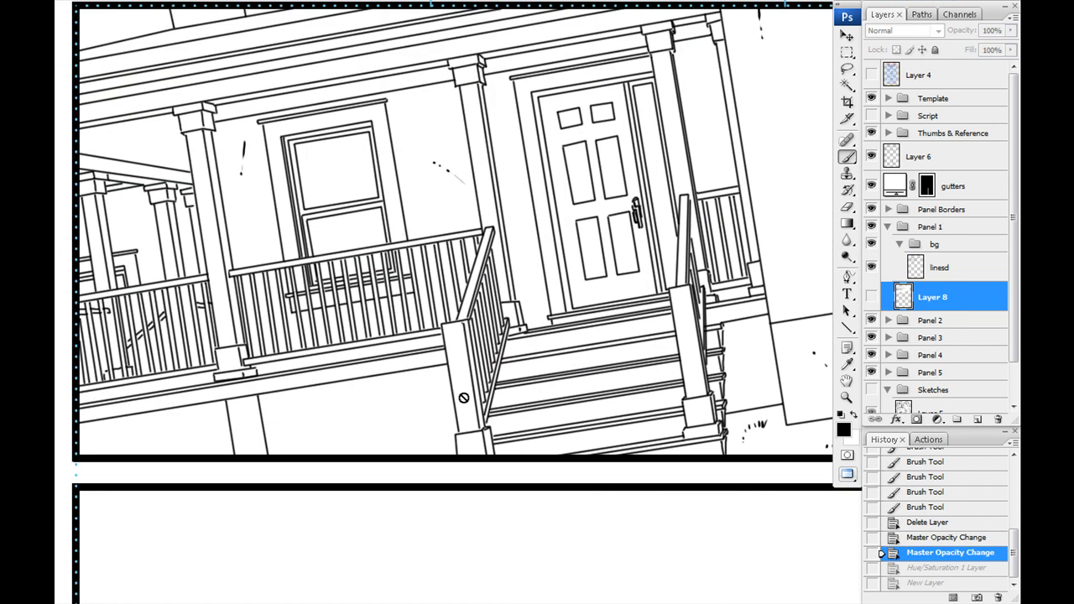
pyautogui.moveTo(643, 339); pyautogui.dragTo(278, 424)
pyautogui.moveTo(487, 413); pyautogui.dragTo(284, 376)
pyautogui.moveTo(612, 413); pyautogui.dragTo(474, 476)
pyautogui.moveTo(469, 350); pyautogui.dragTo(713, 492)
pyautogui.moveTo(324, 455); pyautogui.dragTo(576, 390)
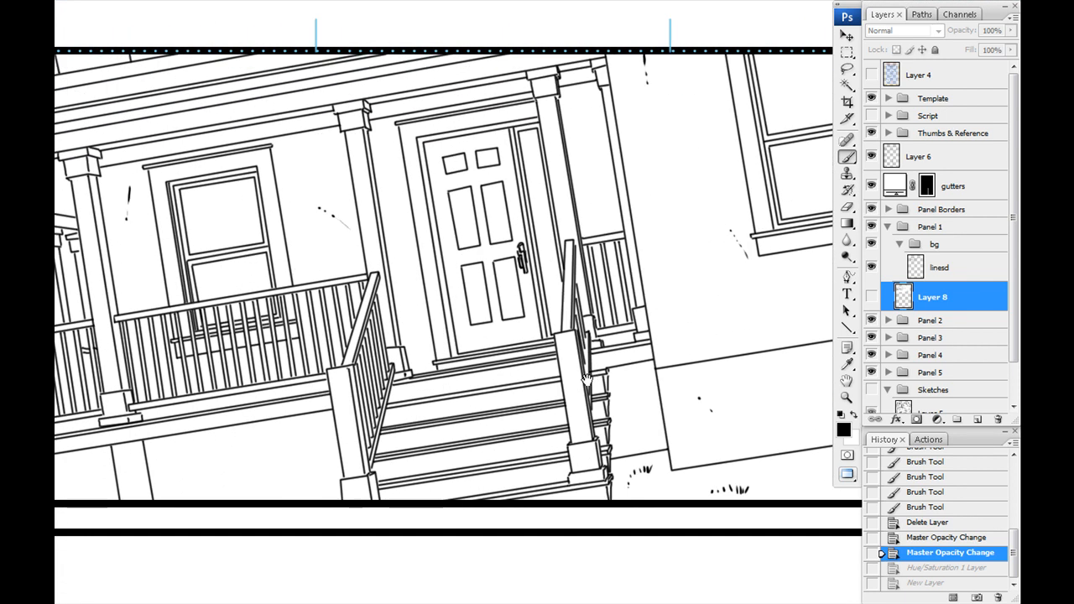
pyautogui.scroll(-2, 586, 379)
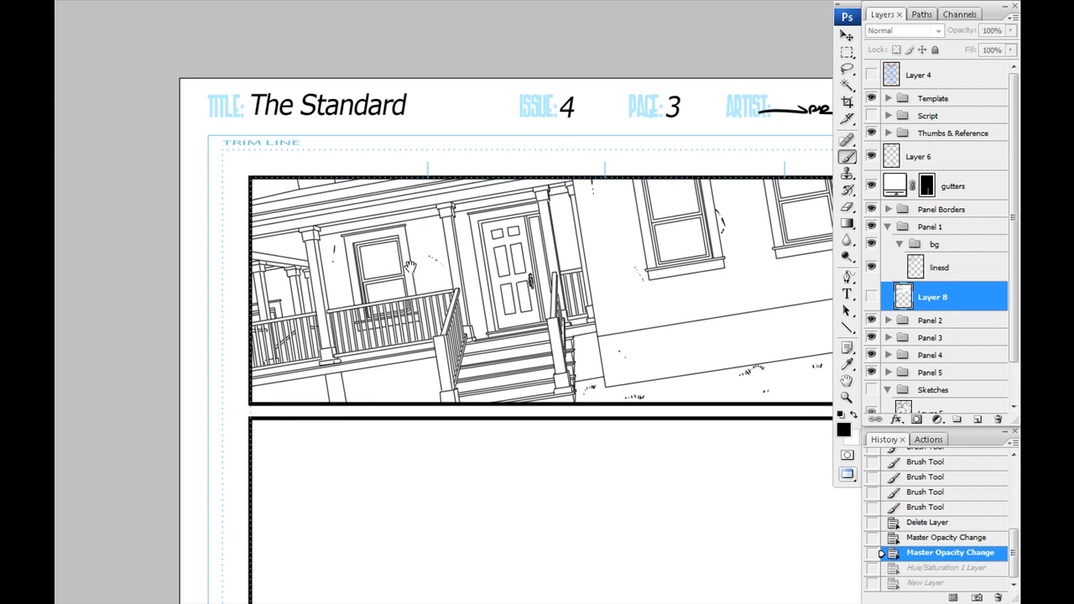
pyautogui.scroll(1, 394, 285)
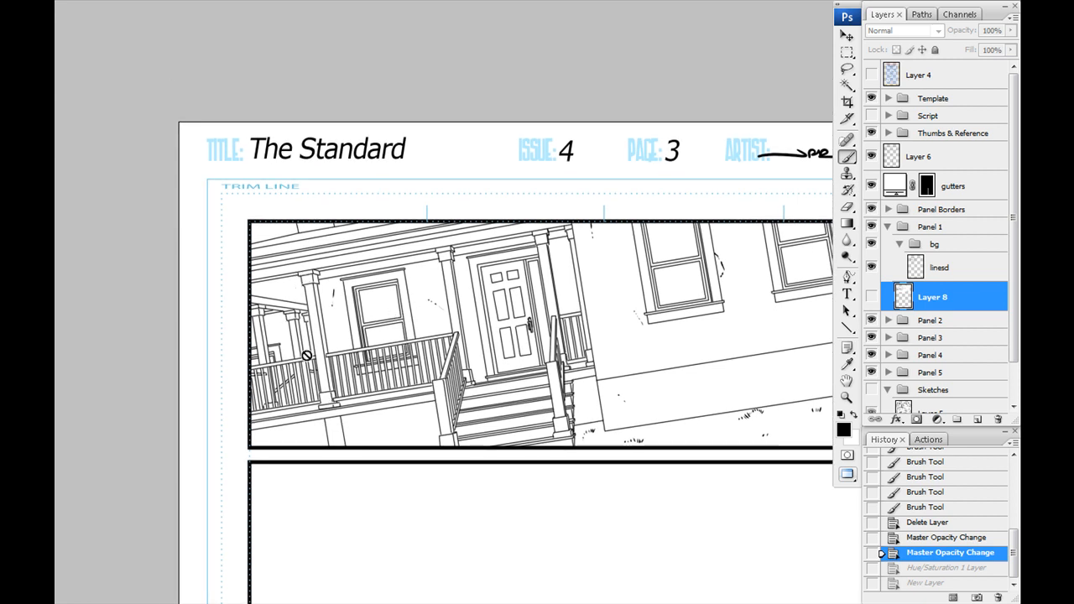
pyautogui.moveTo(456, 427); pyautogui.dragTo(342, 378)
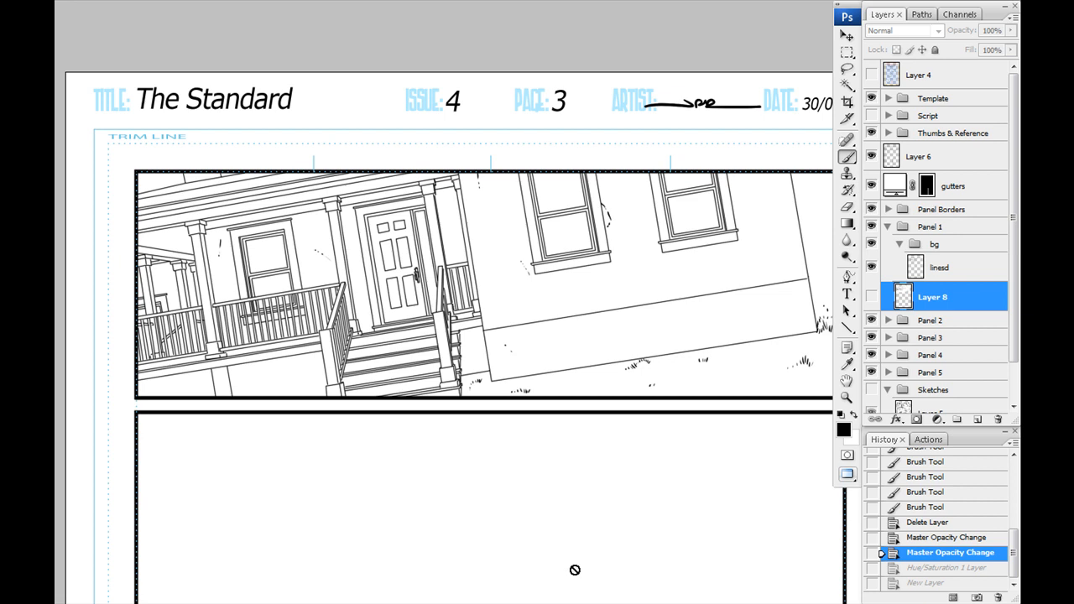
pyautogui.moveTo(521, 386); pyautogui.dragTo(407, 408)
pyautogui.moveTo(470, 386); pyautogui.dragTo(585, 390)
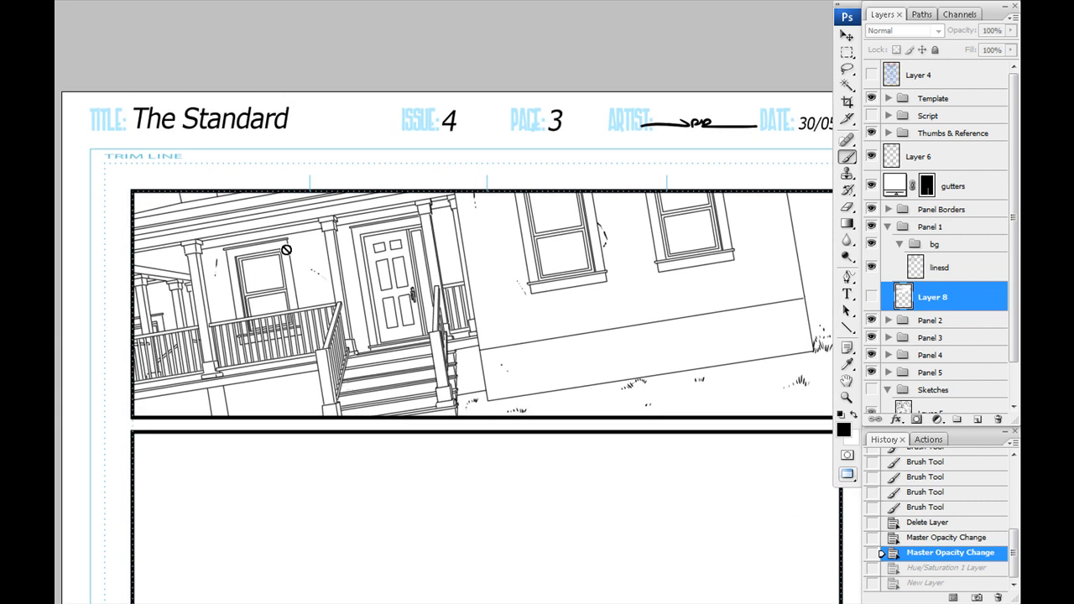
# - Show the Sketches group and toggle the linesd layer to compare the inked background with the first panel's rough figures
pyautogui.click(871, 389)
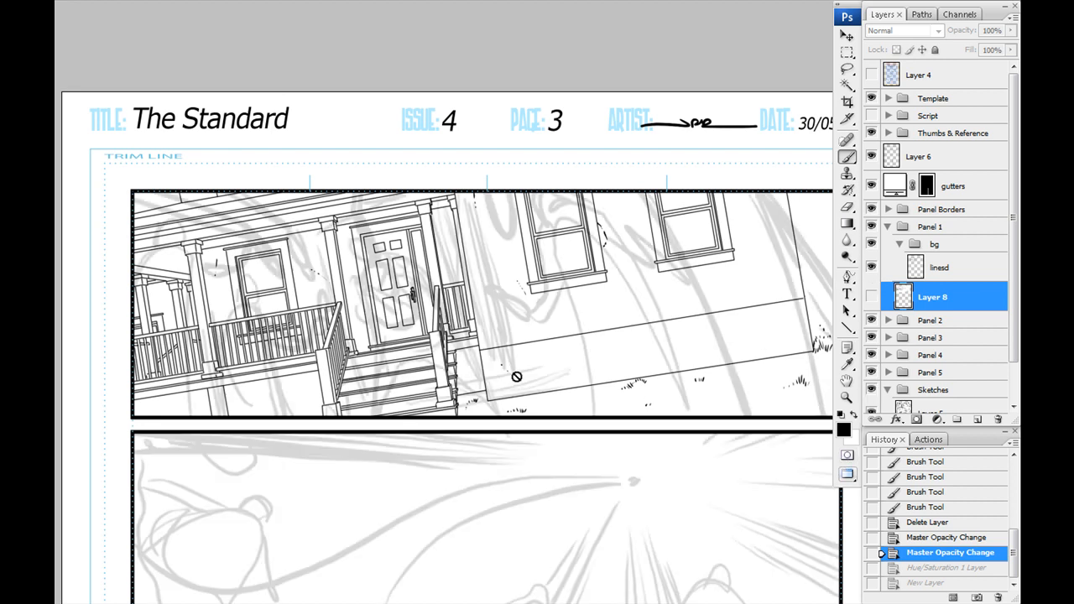
pyautogui.click(872, 269)
pyautogui.click(871, 270)
pyautogui.click(871, 269)
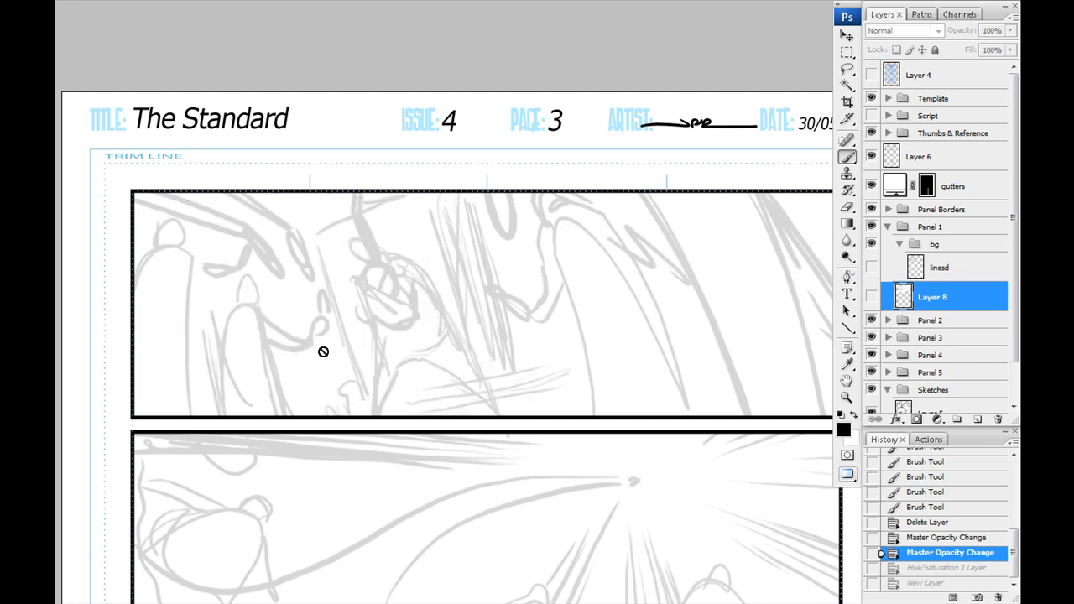
pyautogui.click(871, 268)
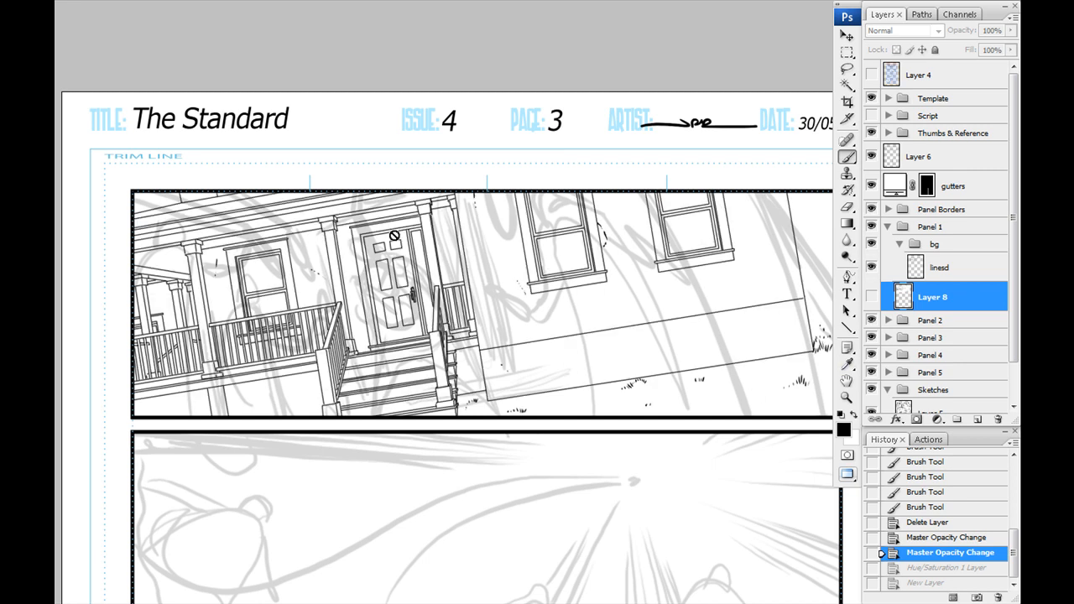
# - Examine the first panel's inked house under the rough figures, and briefly view the page with the interface hidden
pyautogui.moveTo(592, 357); pyautogui.dragTo(514, 352)
pyautogui.moveTo(408, 345); pyautogui.dragTo(570, 391)
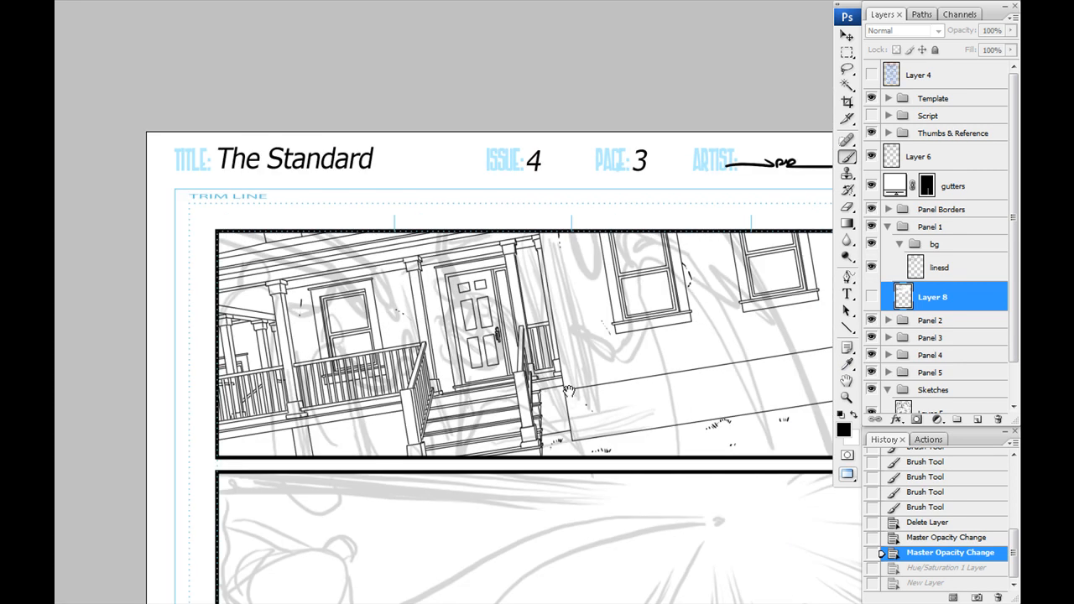
pyautogui.moveTo(398, 427); pyautogui.dragTo(318, 357)
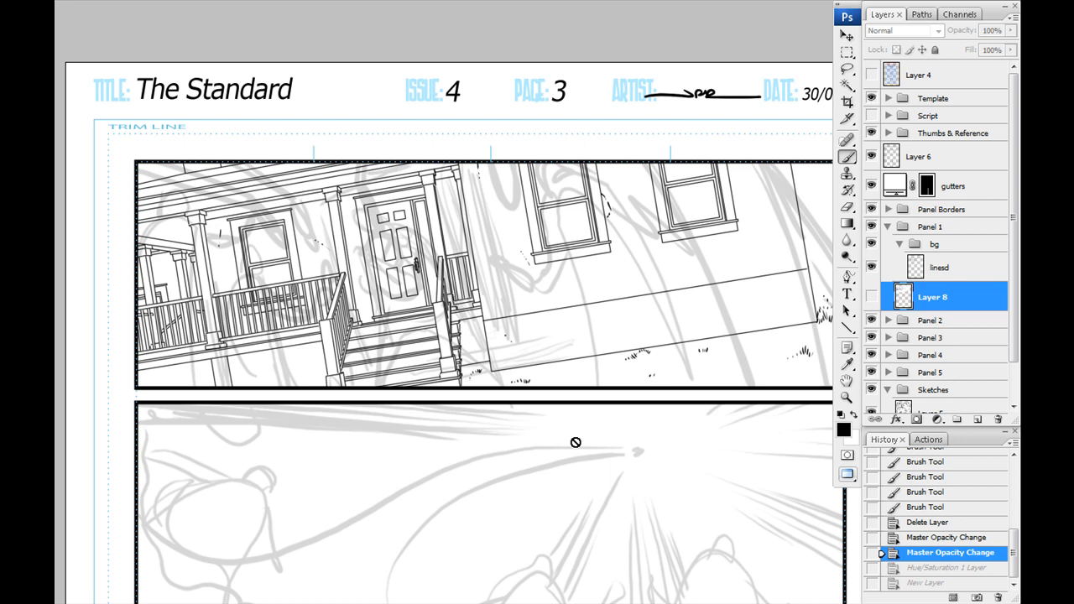
pyautogui.press('Tab')
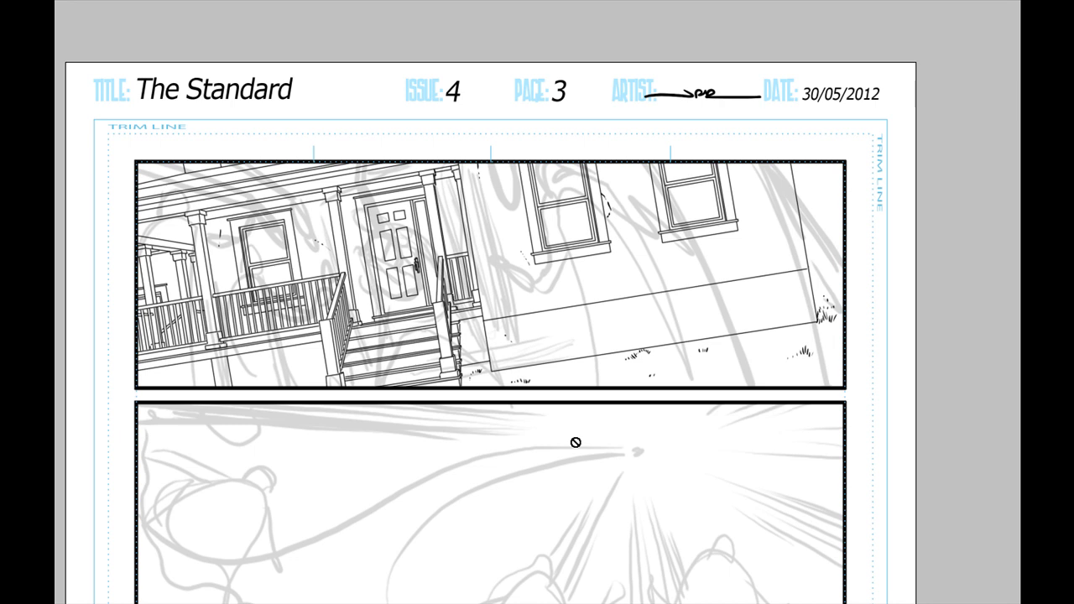
pyautogui.press('Tab')
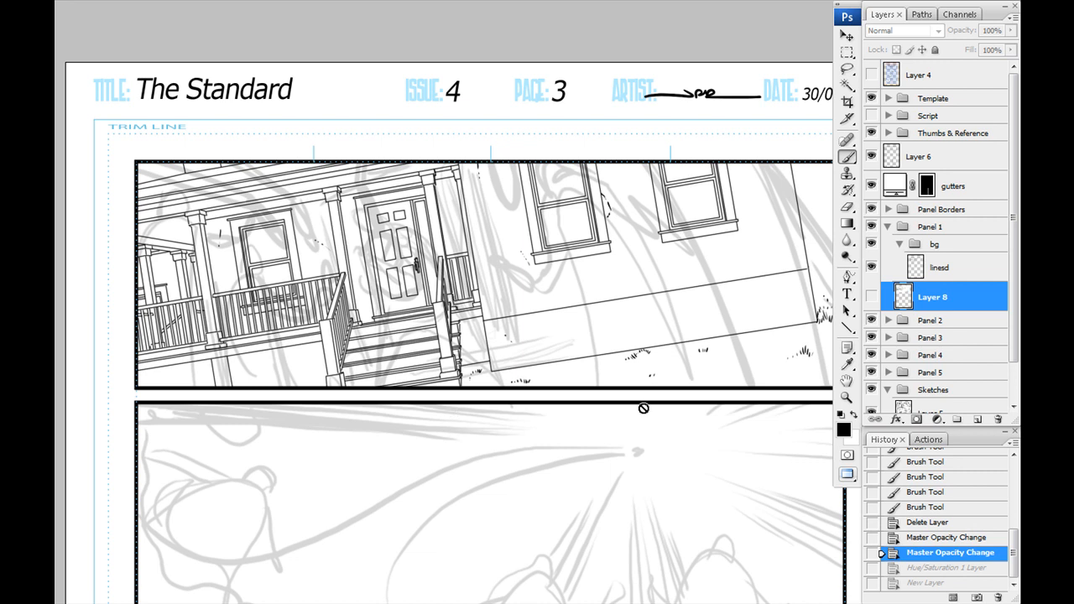
# - Expand the Panel 4 group and toggle the Sketches group to compare the lower panels with and without their roughs
pyautogui.click(871, 389)
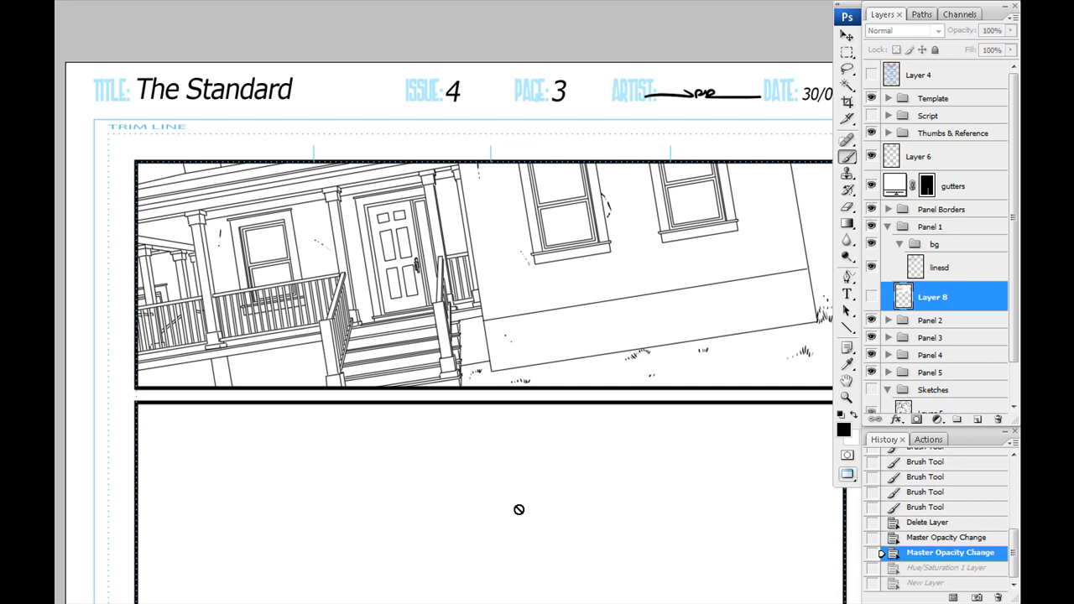
pyautogui.scroll(-5, 518, 510)
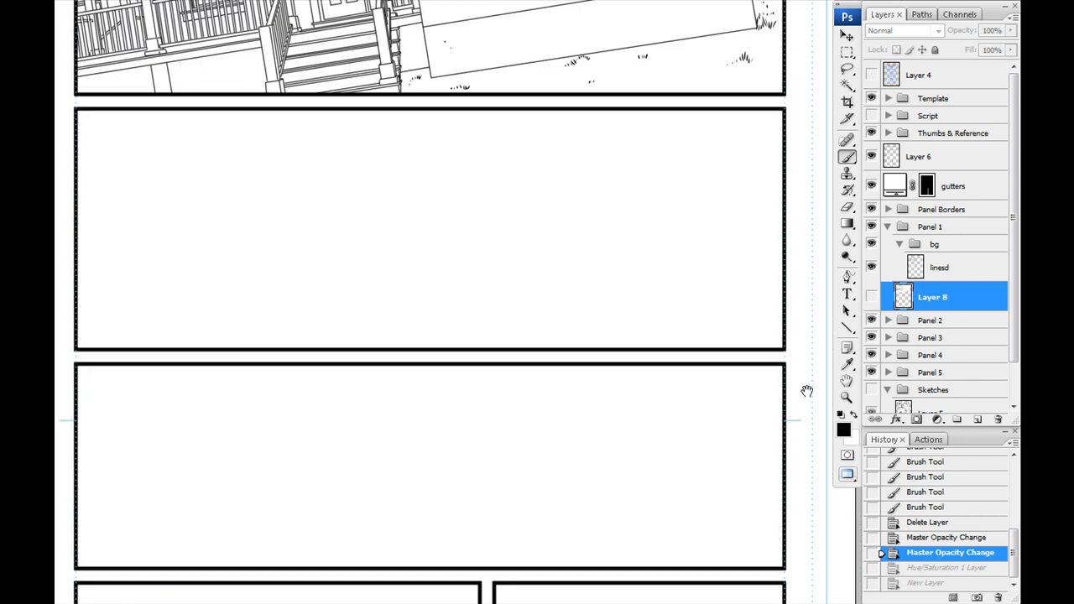
pyautogui.click(888, 355)
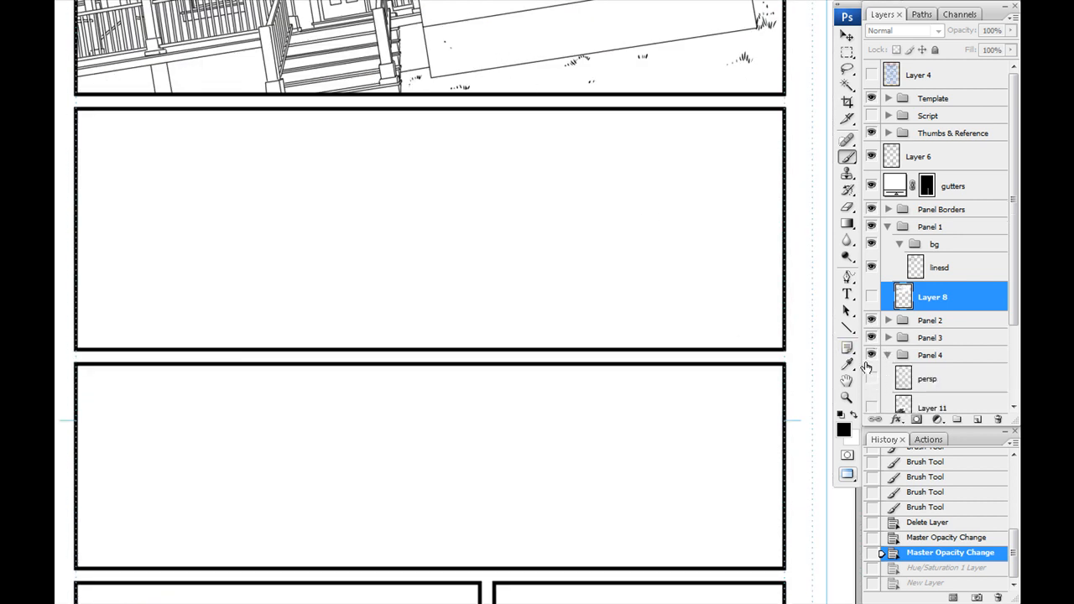
pyautogui.moveTo(1012, 325); pyautogui.dragTo(997, 426)
pyautogui.click(872, 346)
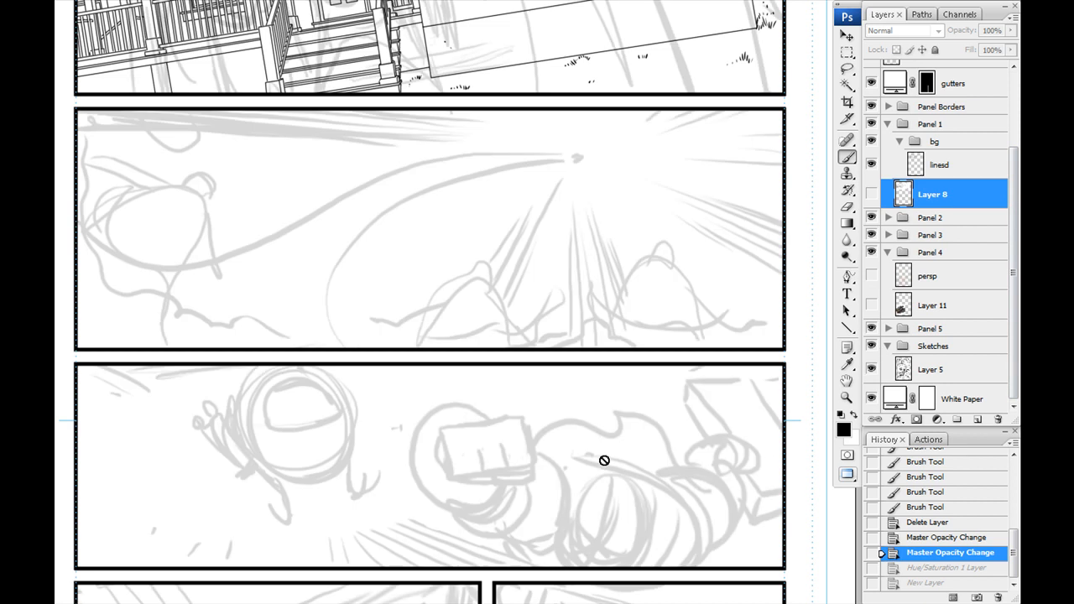
# - Examine the rough sketches in the lower panels, including the flying figures and the school scenes, against the first panel's inked background
pyautogui.scroll(-2, 512, 322)
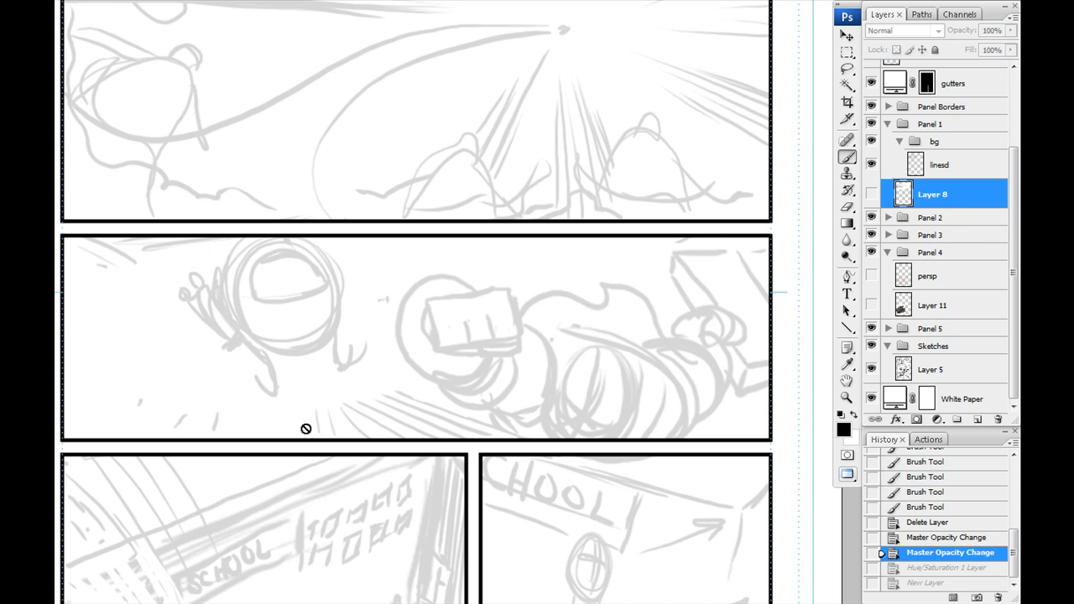
pyautogui.moveTo(271, 403); pyautogui.dragTo(304, 353)
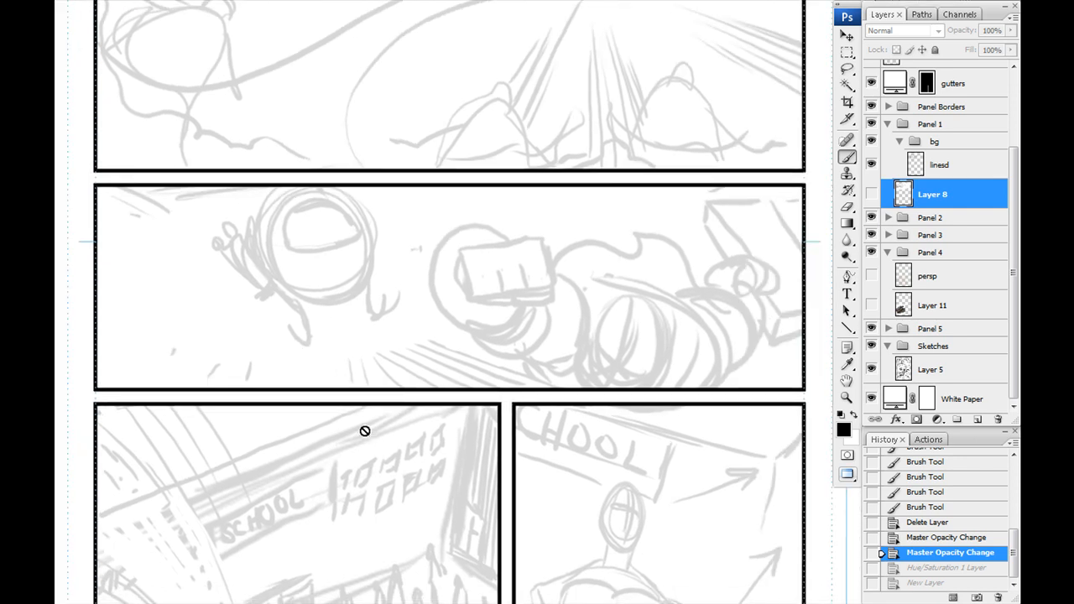
pyautogui.moveTo(417, 120); pyautogui.dragTo(467, 544)
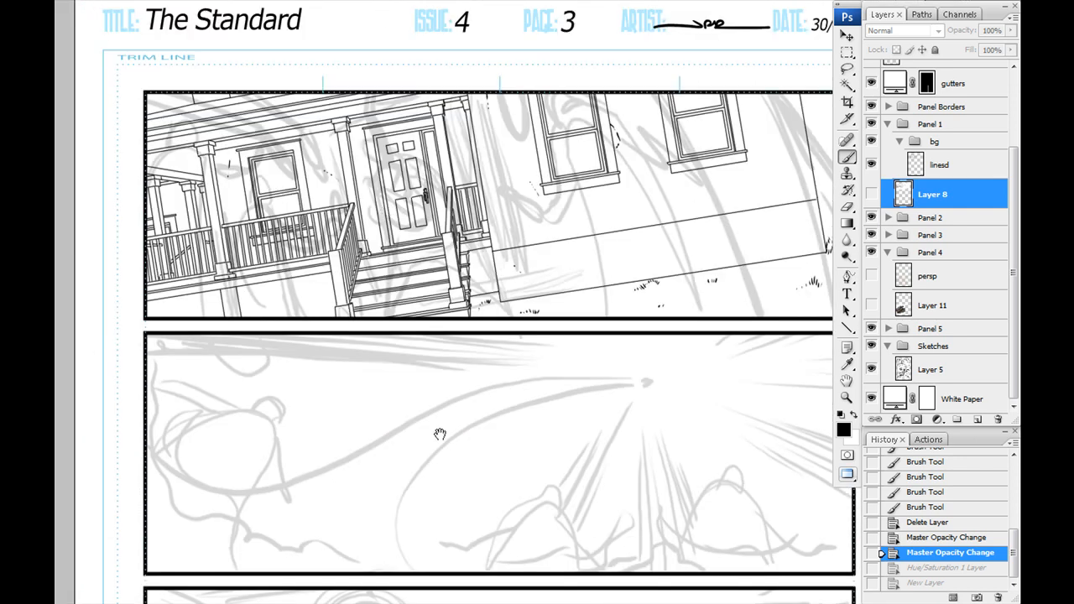
pyautogui.moveTo(439, 467); pyautogui.dragTo(391, 167)
pyautogui.moveTo(378, 369); pyautogui.dragTo(502, 550)
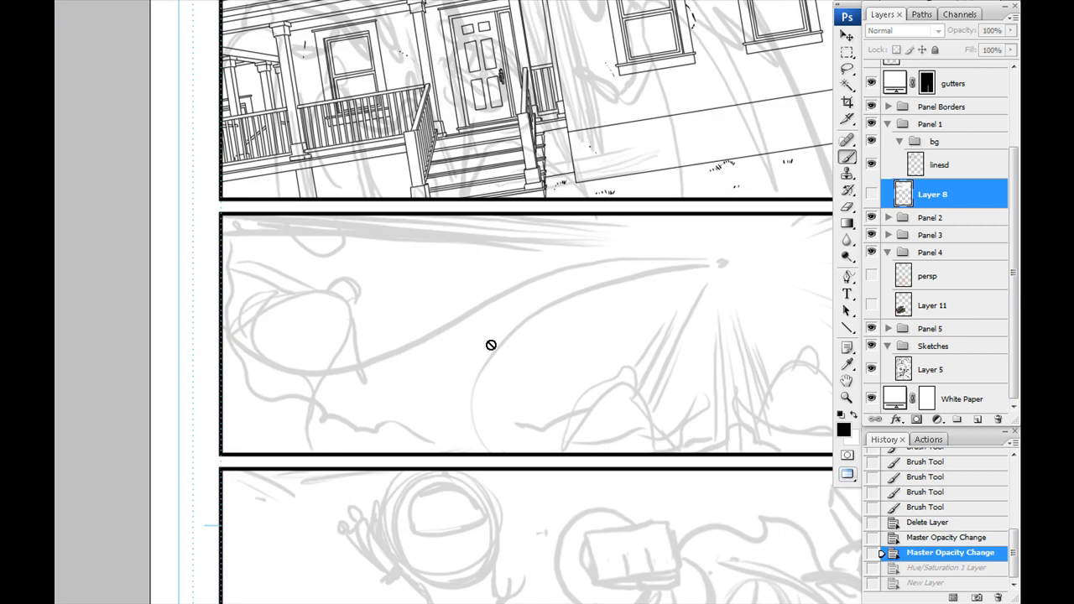
pyautogui.moveTo(540, 462); pyautogui.dragTo(439, 169)
pyautogui.moveTo(408, 370); pyautogui.dragTo(420, 393)
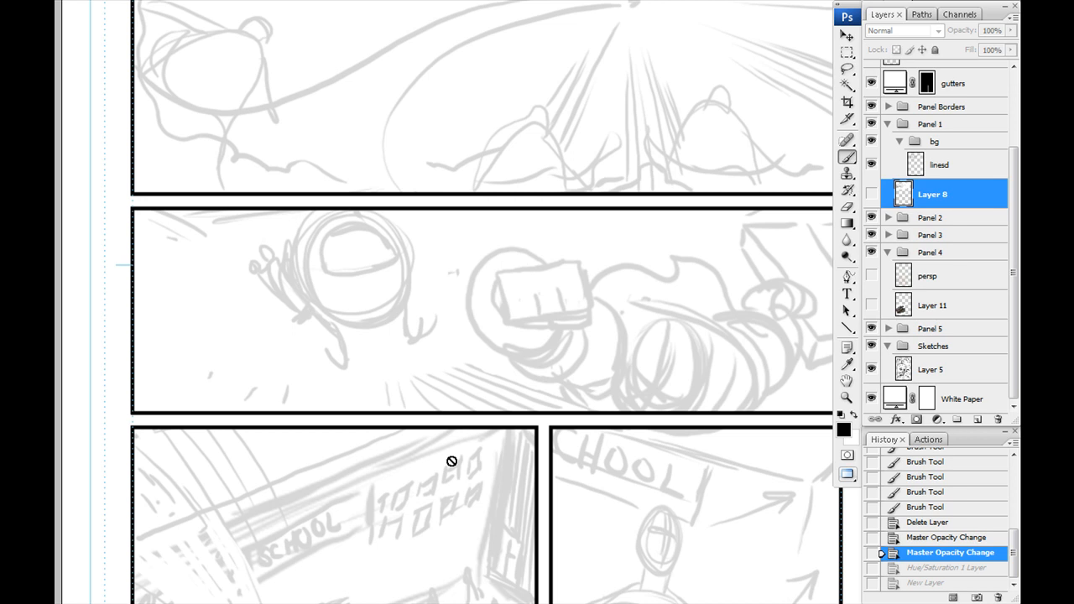
pyautogui.moveTo(539, 157); pyautogui.dragTo(548, 602)
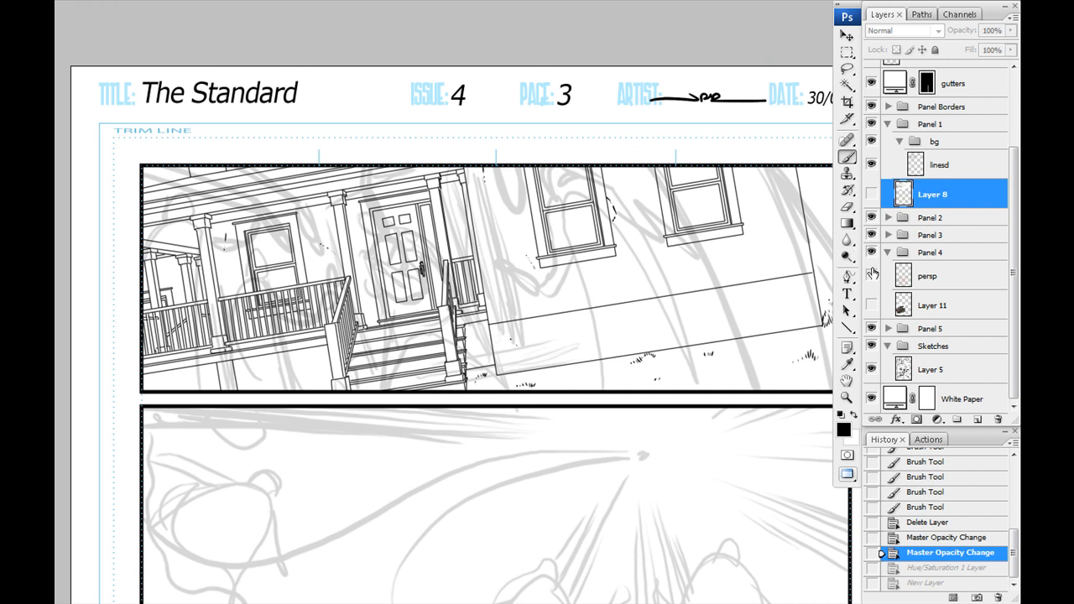
# - Hide the Sketches group and review the clean inked house background across the first panel
pyautogui.click(871, 346)
pyautogui.moveTo(681, 332); pyautogui.dragTo(591, 402)
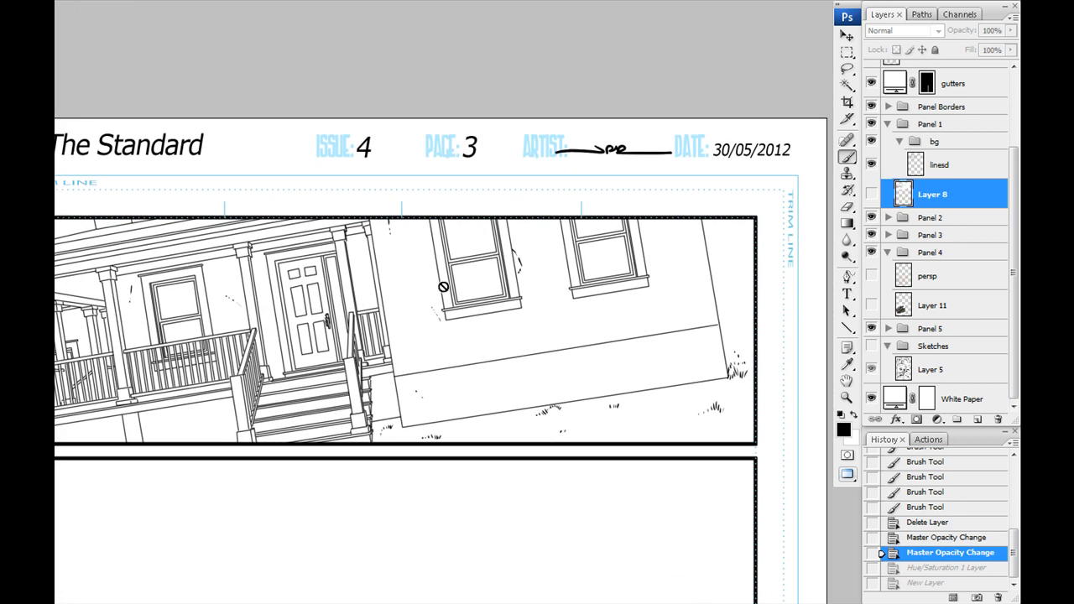
pyautogui.moveTo(443, 356); pyautogui.dragTo(467, 338)
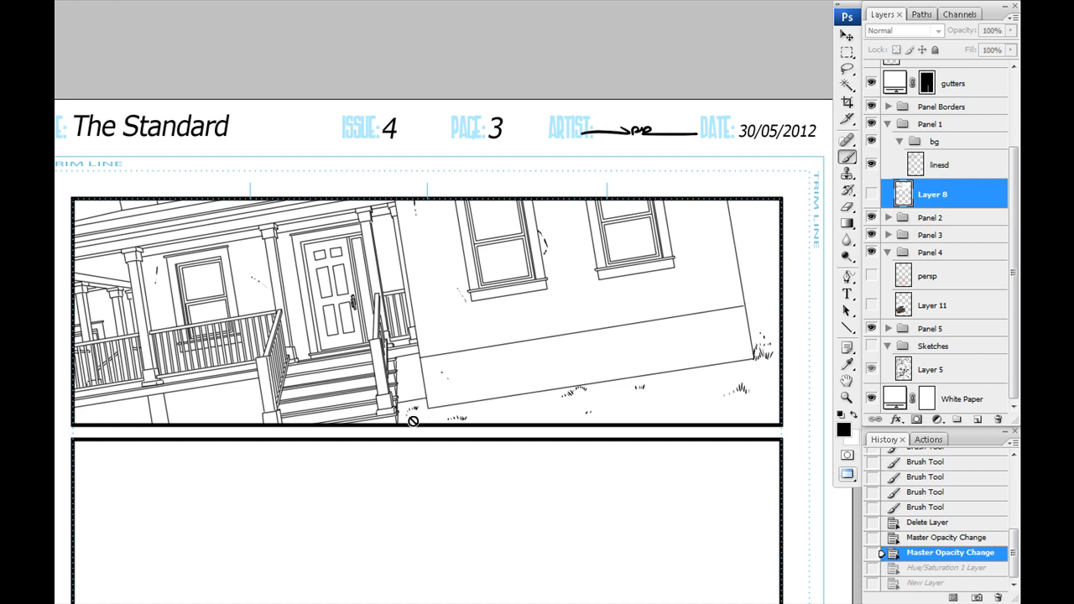
pyautogui.moveTo(416, 512); pyautogui.dragTo(563, 394)
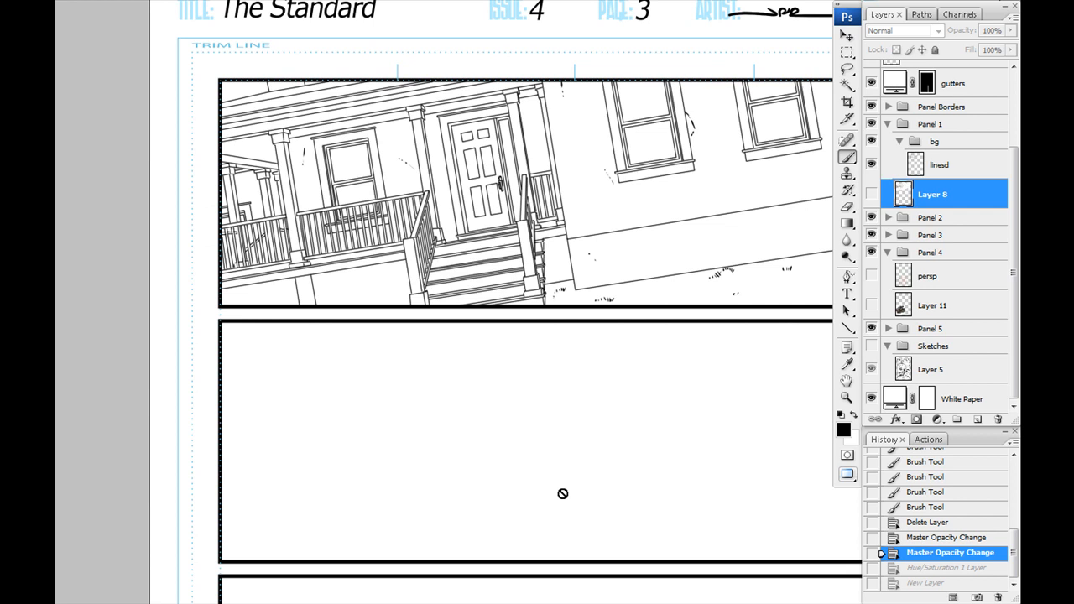
pyautogui.moveTo(508, 261); pyautogui.dragTo(456, 331)
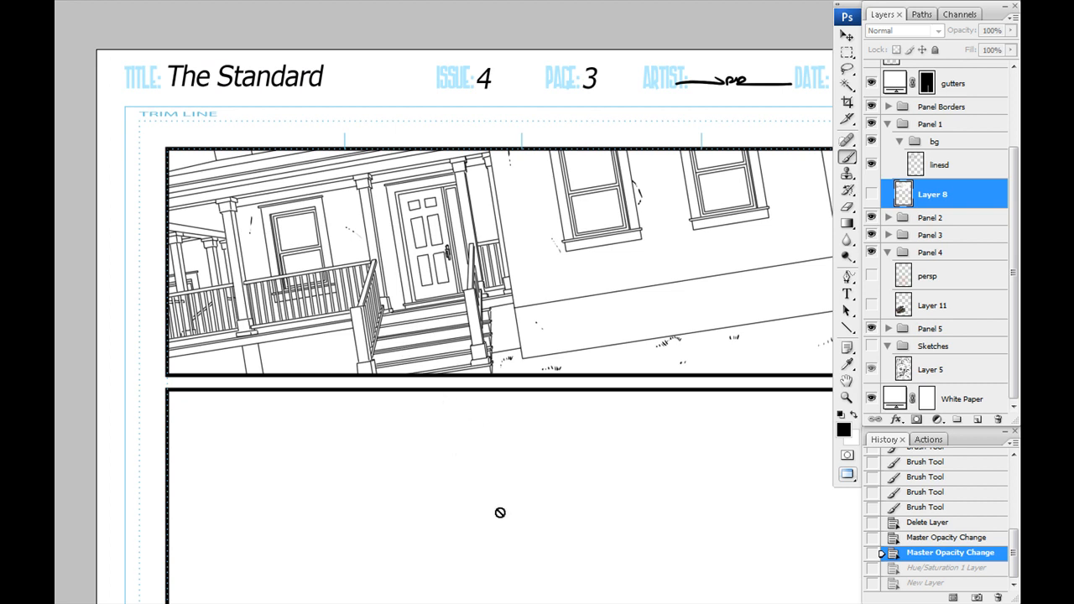
pyautogui.moveTo(501, 433); pyautogui.dragTo(453, 356)
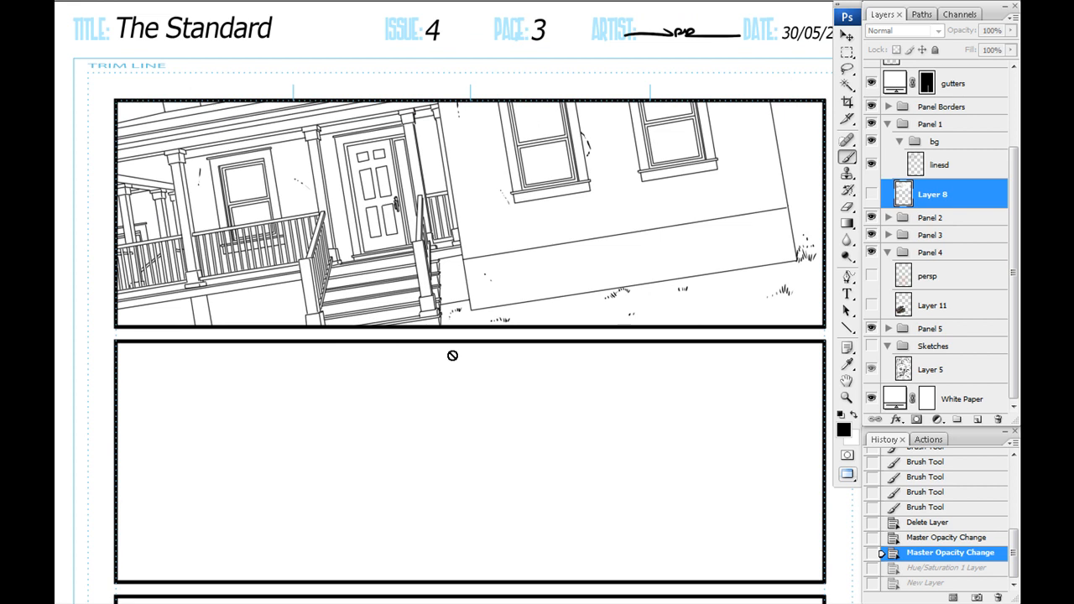
pyautogui.moveTo(452, 373); pyautogui.dragTo(465, 363)
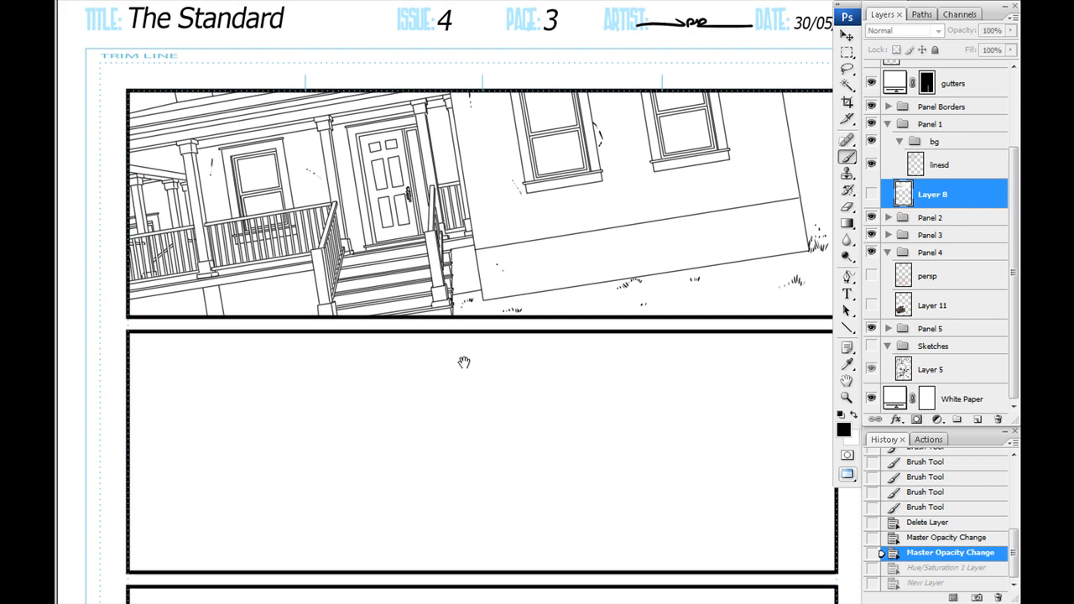